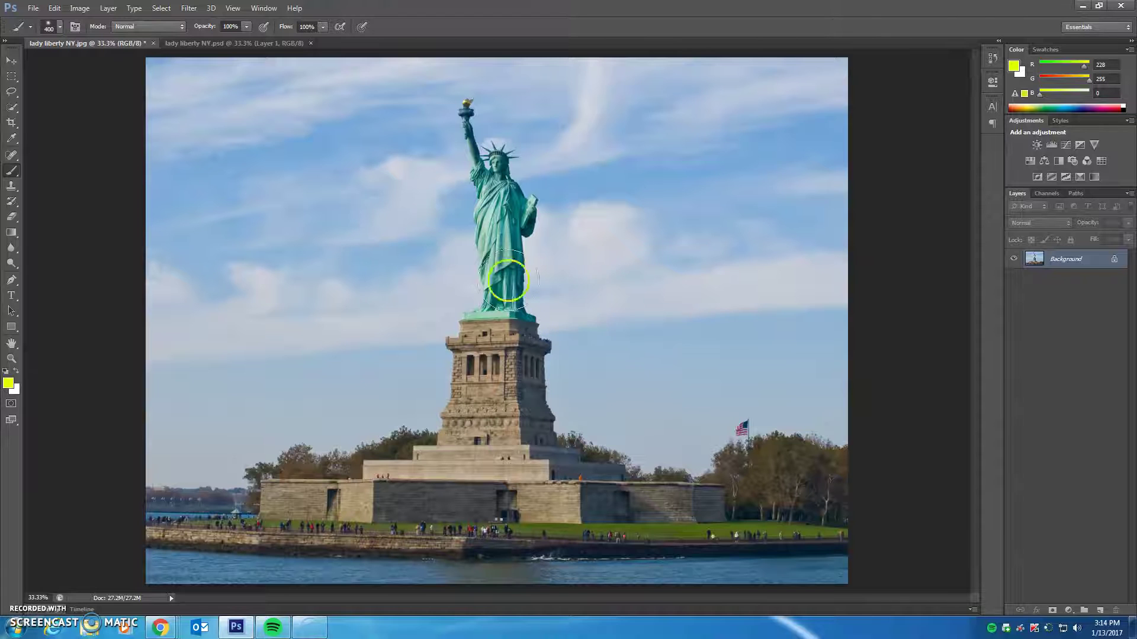
- Examine the finished composite in lady liberty NY.psd and return to the original lady liberty NY.jpg photo
click(257, 44)
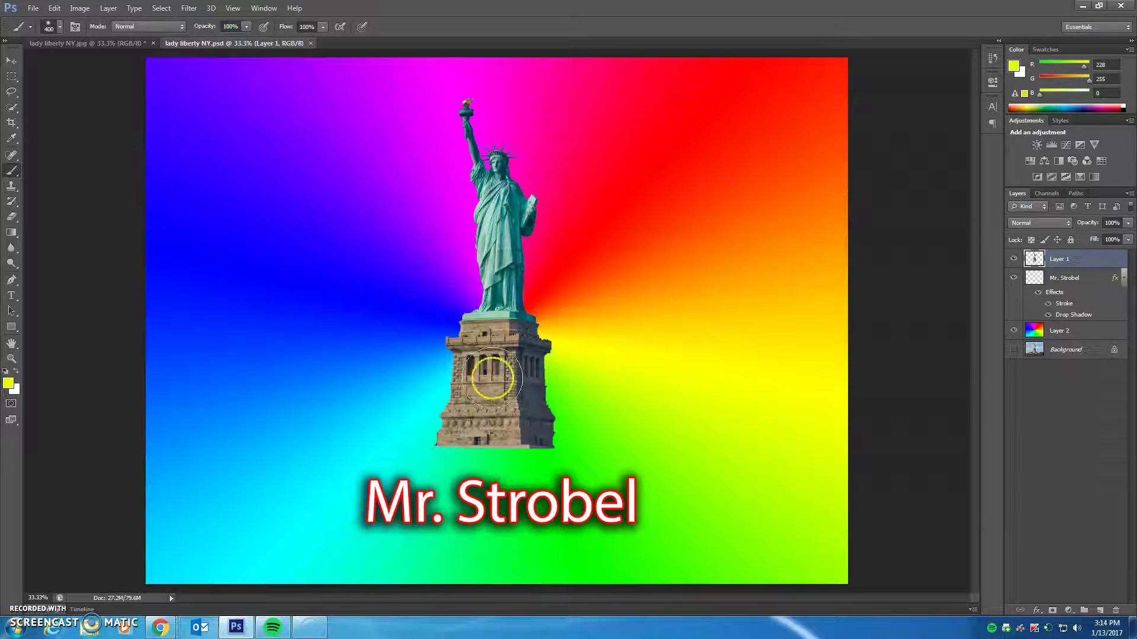
click(96, 43)
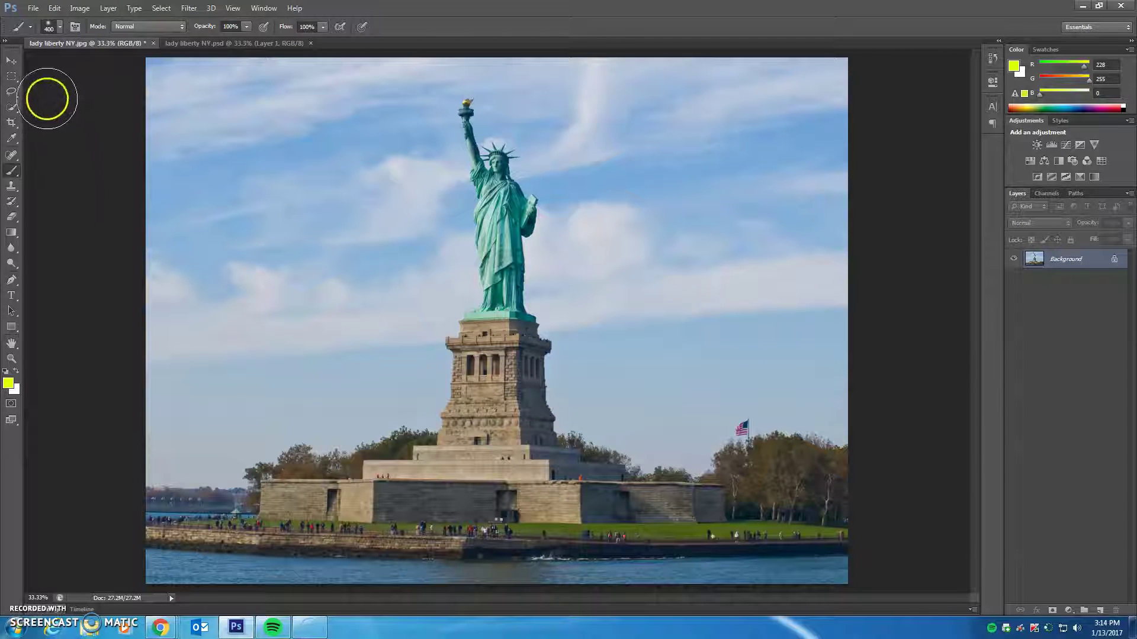
click(11, 109)
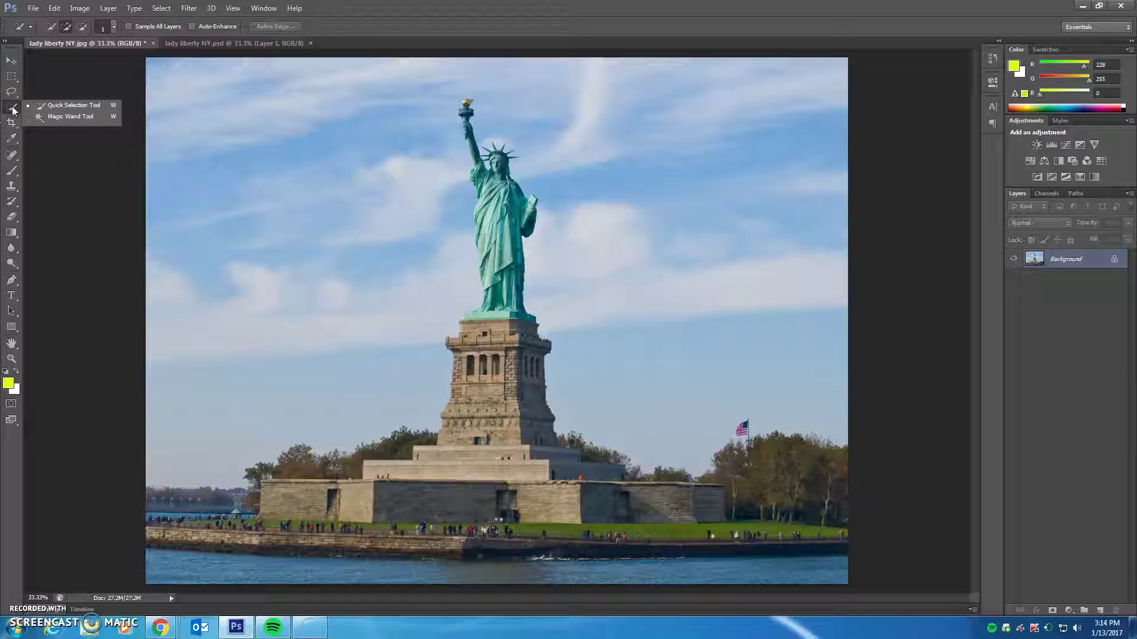
click(98, 120)
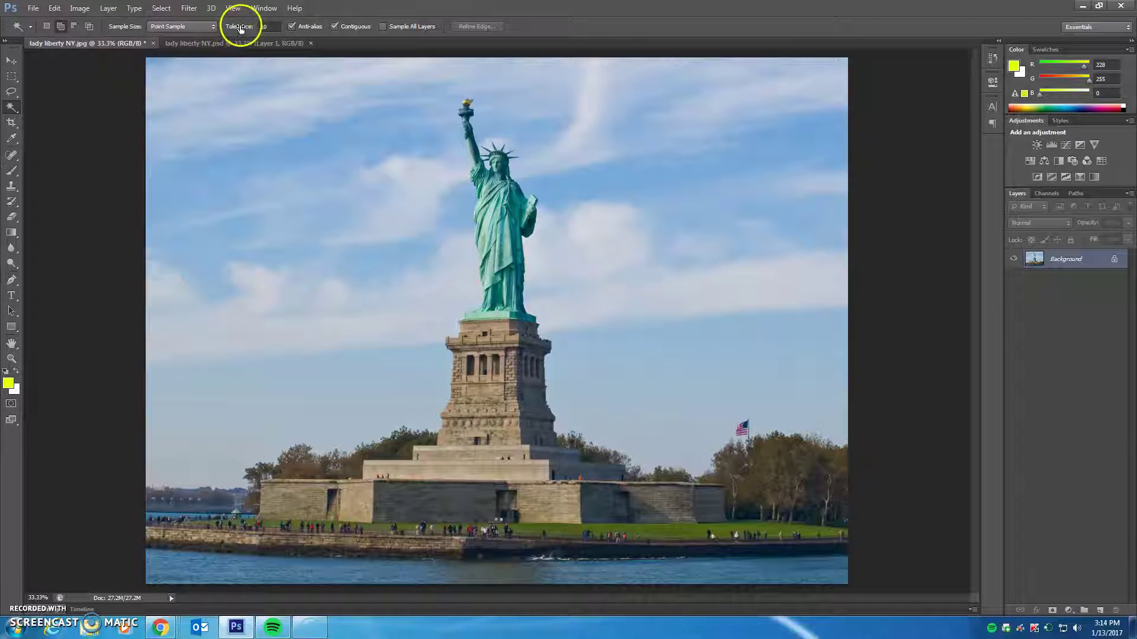
click(12, 107)
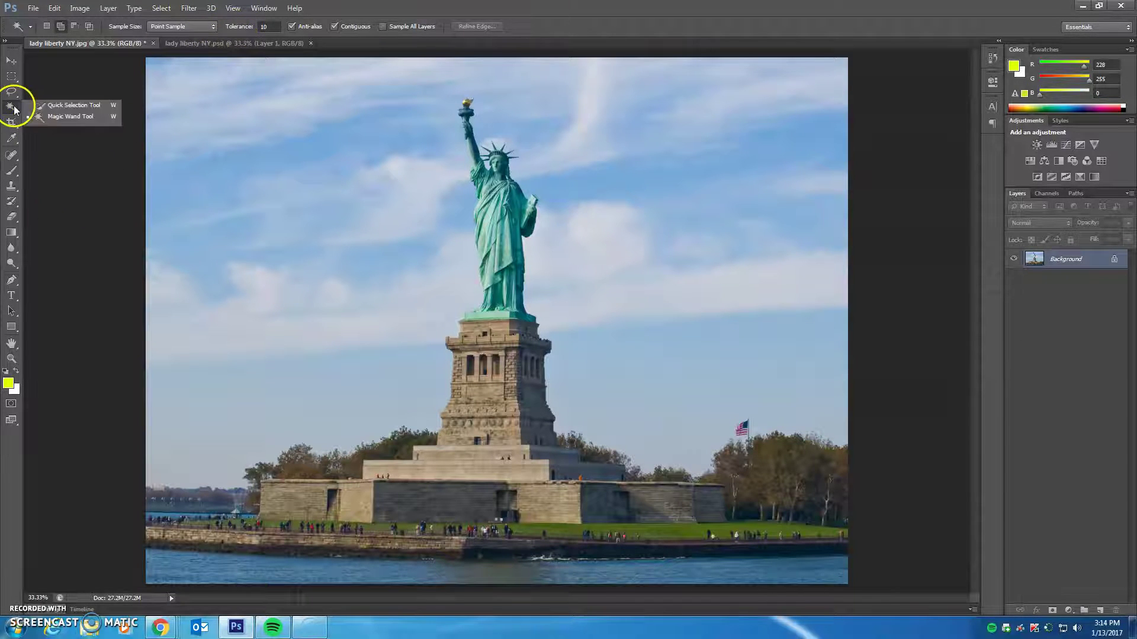
click(94, 106)
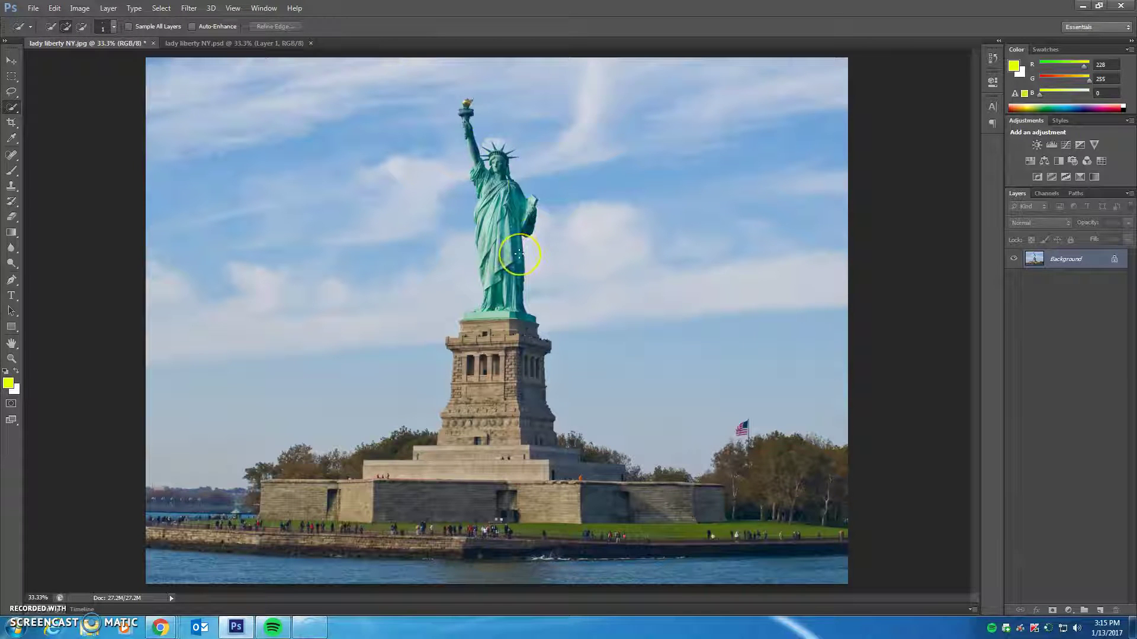
- Select the statue's body with the Quick Selection tool at brush size 70
key(ctrl+plus)
key(ctrl+plus)
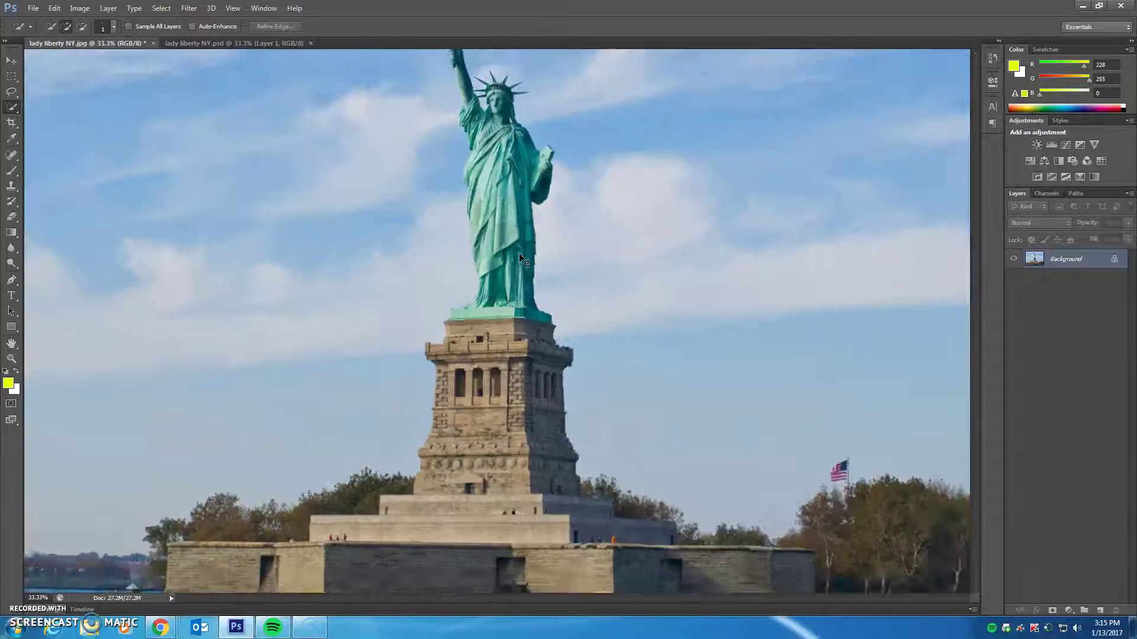
drag(527, 178, 478, 370)
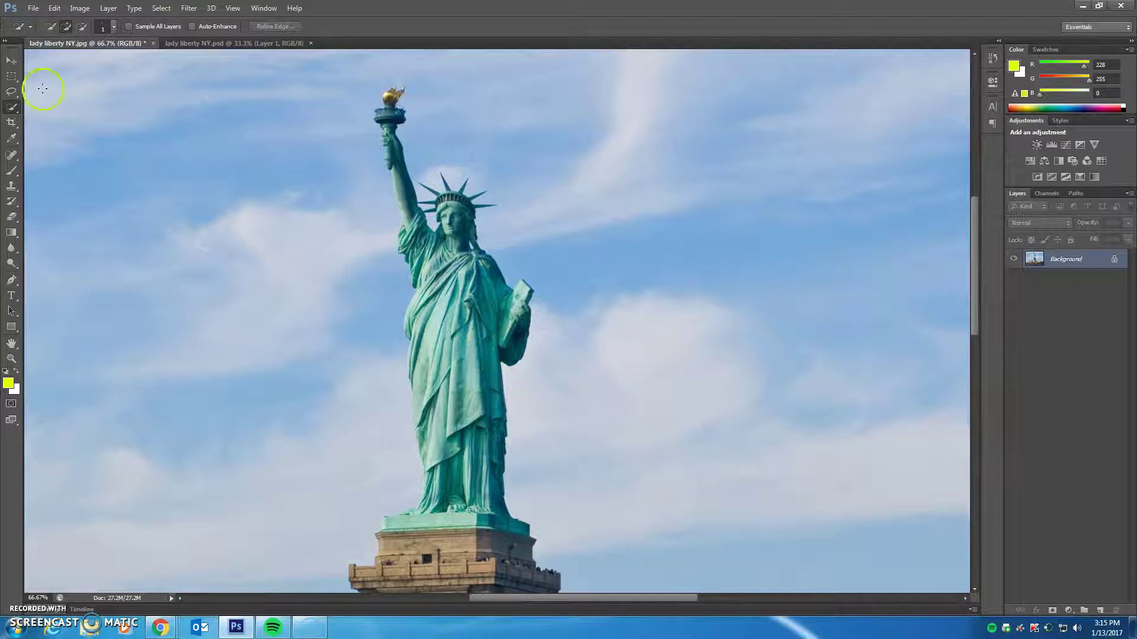
click(15, 110)
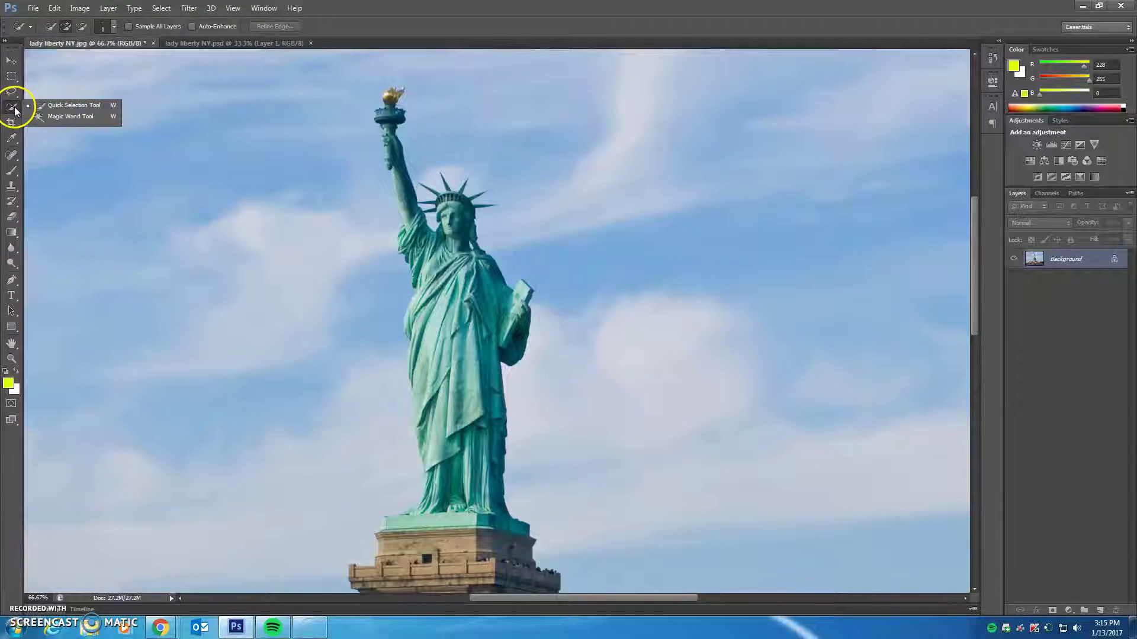
click(59, 104)
click(454, 315)
key(bracketright)
key(bracketright)
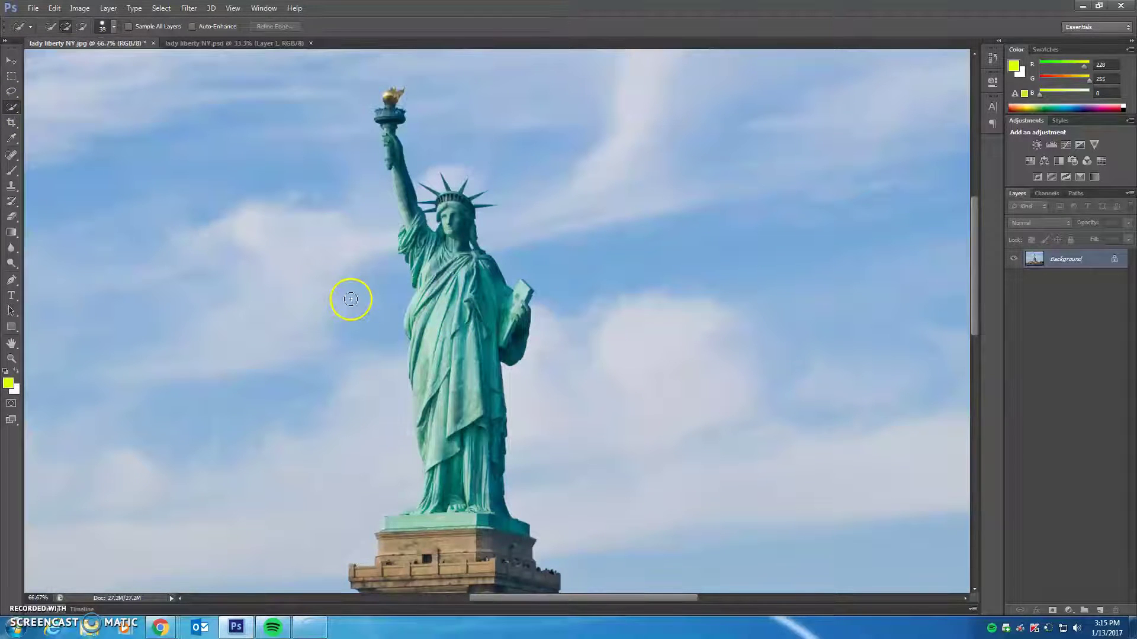
key(bracketright)
key(bracketright)
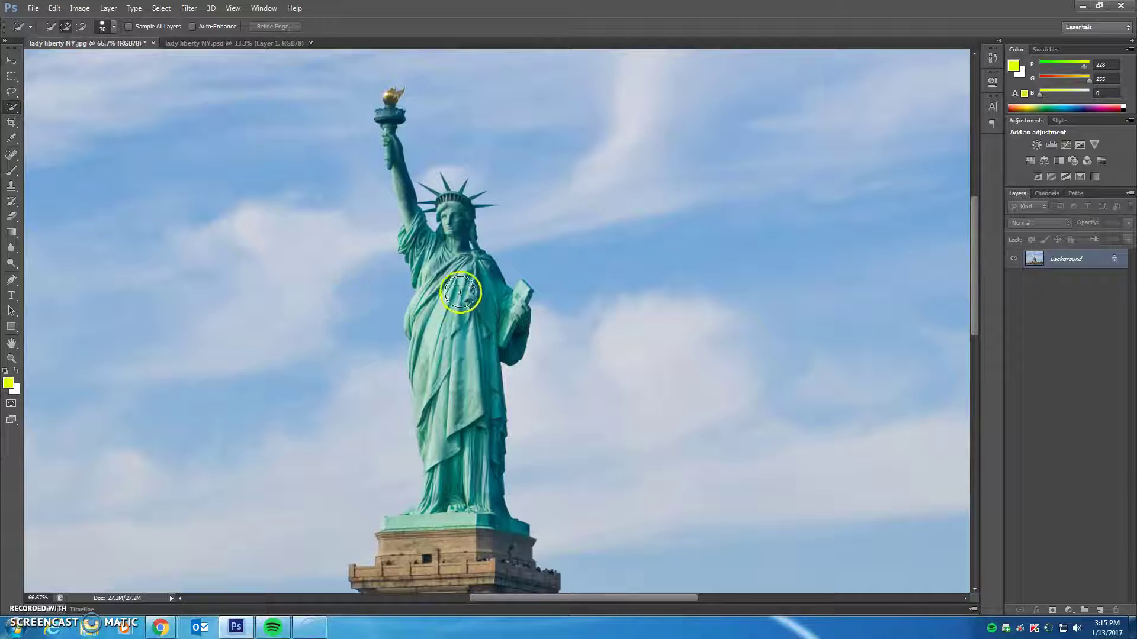
mouse_move(460, 283)
mouse_down()
mouse_move(434, 382)
mouse_move(447, 504)
mouse_move(437, 519)
mouse_move(489, 503)
mouse_move(474, 431)
mouse_move(476, 282)
mouse_move(457, 216)
mouse_move(455, 238)
mouse_move(440, 257)
mouse_move(432, 249)
mouse_move(439, 271)
mouse_move(425, 245)
mouse_up()
- Reduce the Quick Selection brush size to 20 and add the raised arm, sleeve and torch to the selection
key(ctrl+plus)
key(ctrl+plus)
key(ctrl+plus)
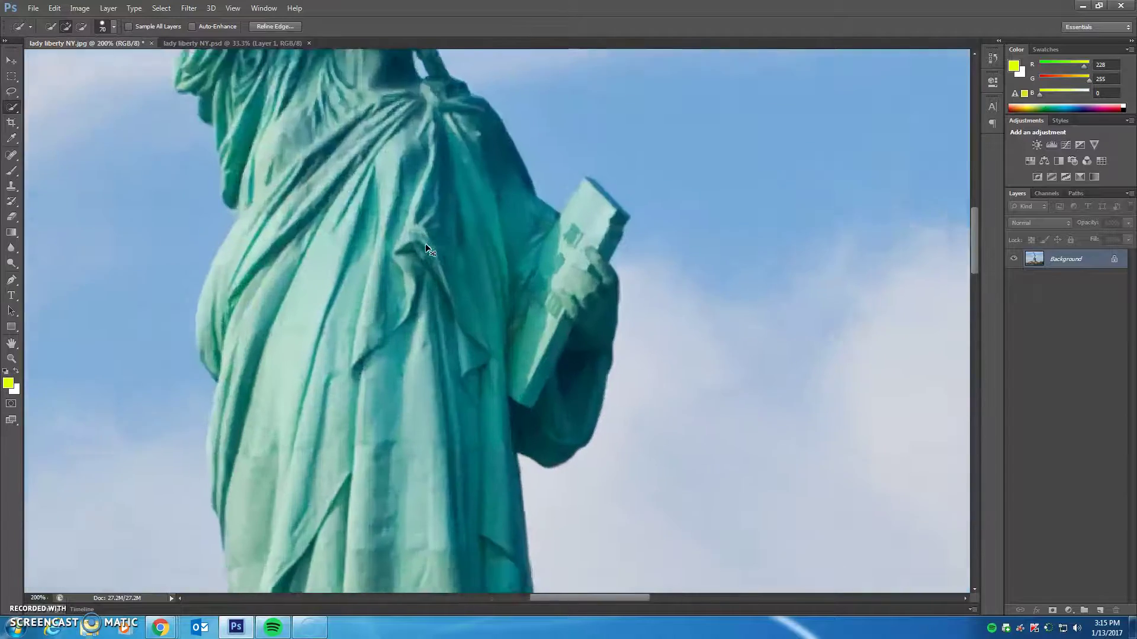
drag(246, 172, 413, 616)
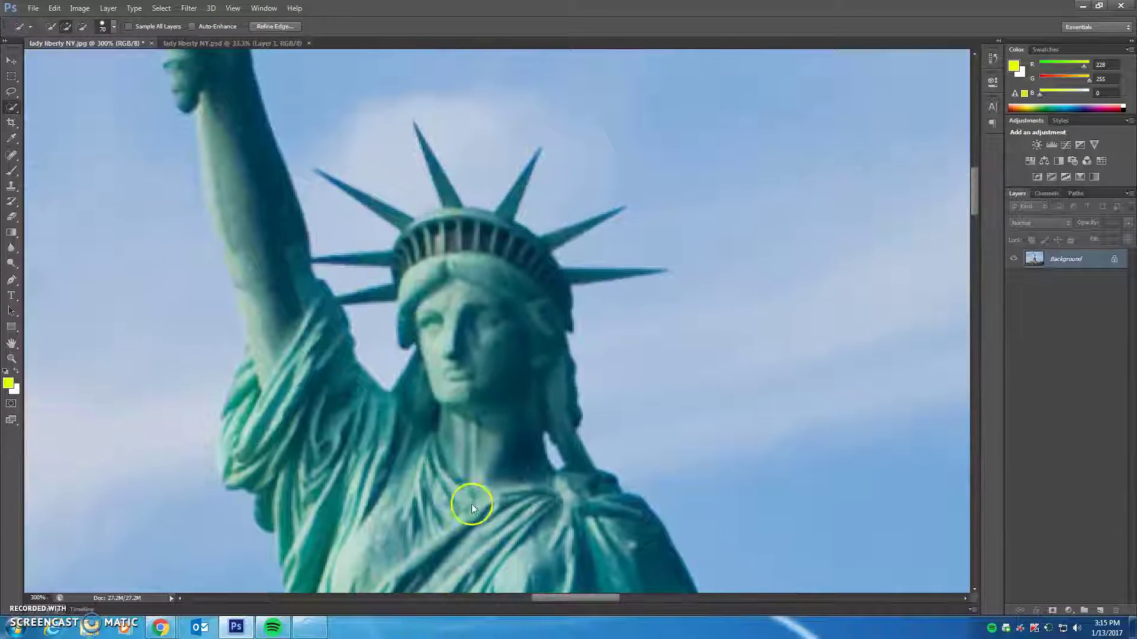
key(bracketleft)
key(bracketleft)
key(bracketleft)
key(bracketleft)
key(bracketleft)
mouse_move(236, 172)
mouse_down()
mouse_move(236, 152)
mouse_move(284, 356)
mouse_move(284, 399)
mouse_move(251, 381)
mouse_move(243, 460)
mouse_up()
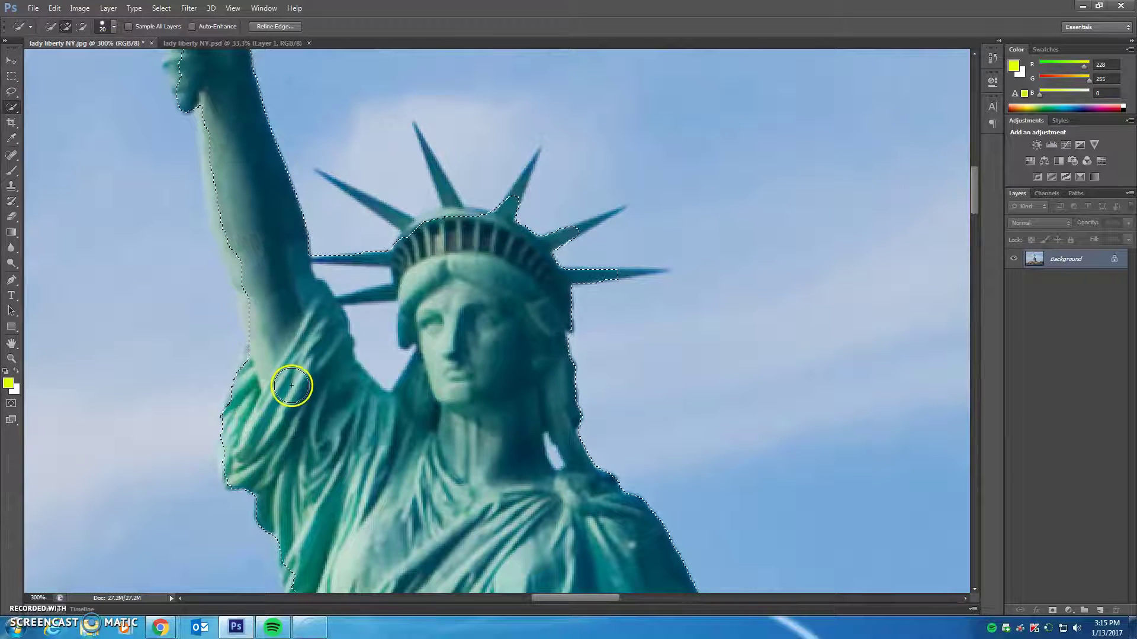
drag(261, 152, 313, 389)
mouse_move(265, 286)
mouse_down()
mouse_move(245, 312)
mouse_move(259, 376)
mouse_move(246, 325)
mouse_up()
mouse_move(293, 516)
mouse_down()
mouse_move(395, 442)
mouse_move(556, 492)
mouse_up()
mouse_move(259, 144)
mouse_down()
mouse_move(234, 155)
mouse_move(241, 129)
mouse_move(262, 145)
mouse_move(274, 108)
mouse_move(298, 248)
mouse_move(282, 173)
mouse_move(288, 180)
mouse_move(264, 188)
mouse_up()
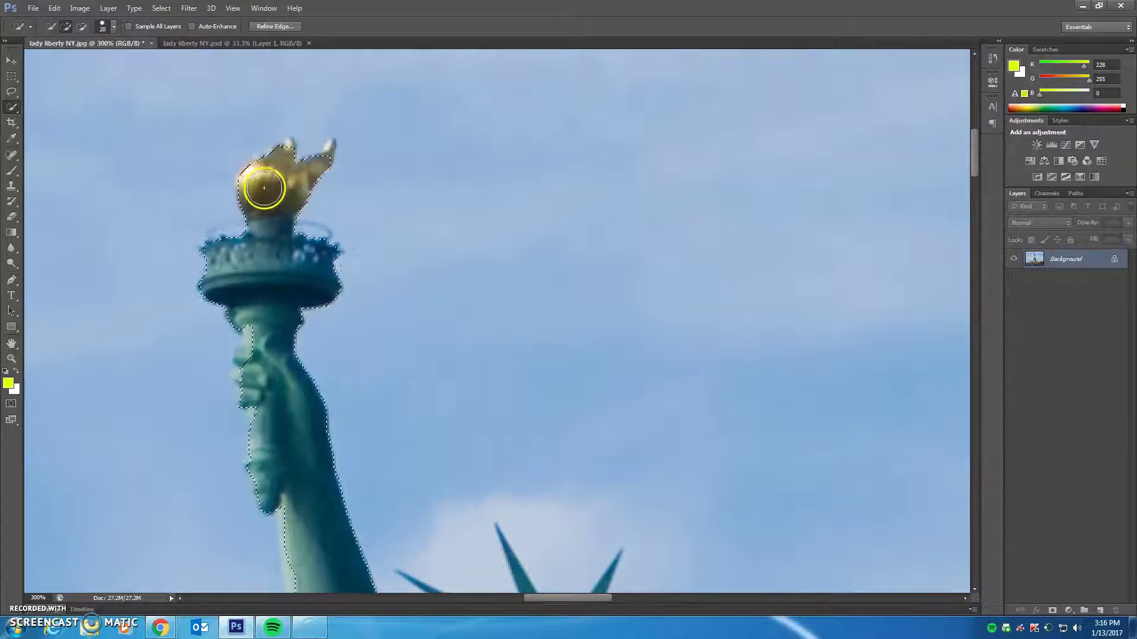
- Reduce the Quick Selection brush size to 1 and add the two upper crown spikes to the selection
drag(551, 478, 416, 126)
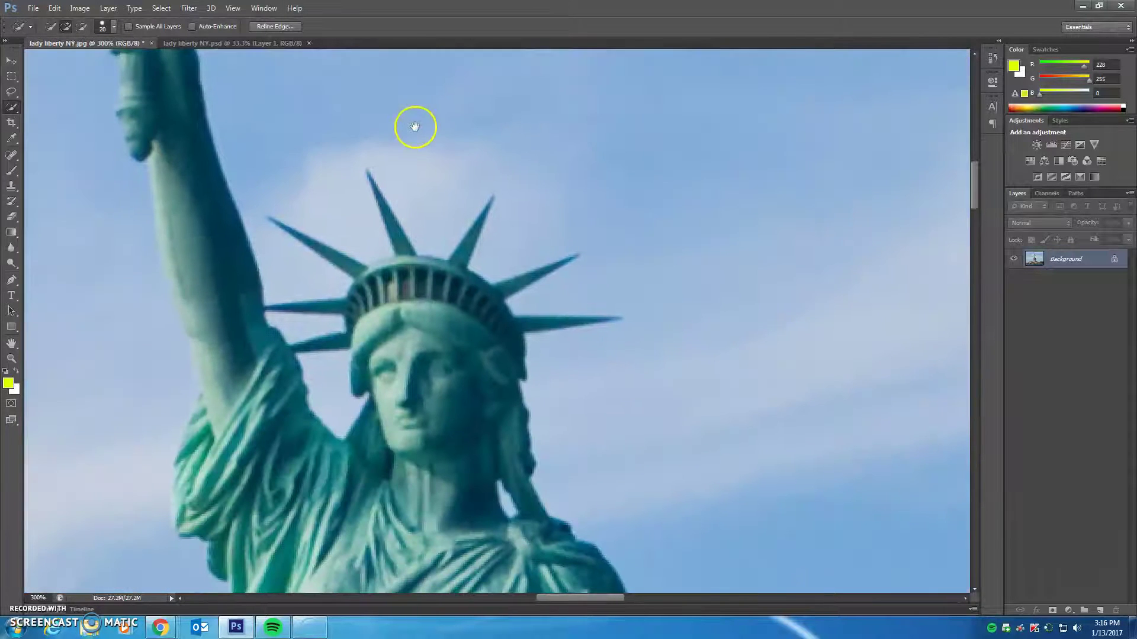
mouse_move(500, 378)
mouse_down()
mouse_move(474, 332)
mouse_move(375, 239)
mouse_move(386, 232)
mouse_up()
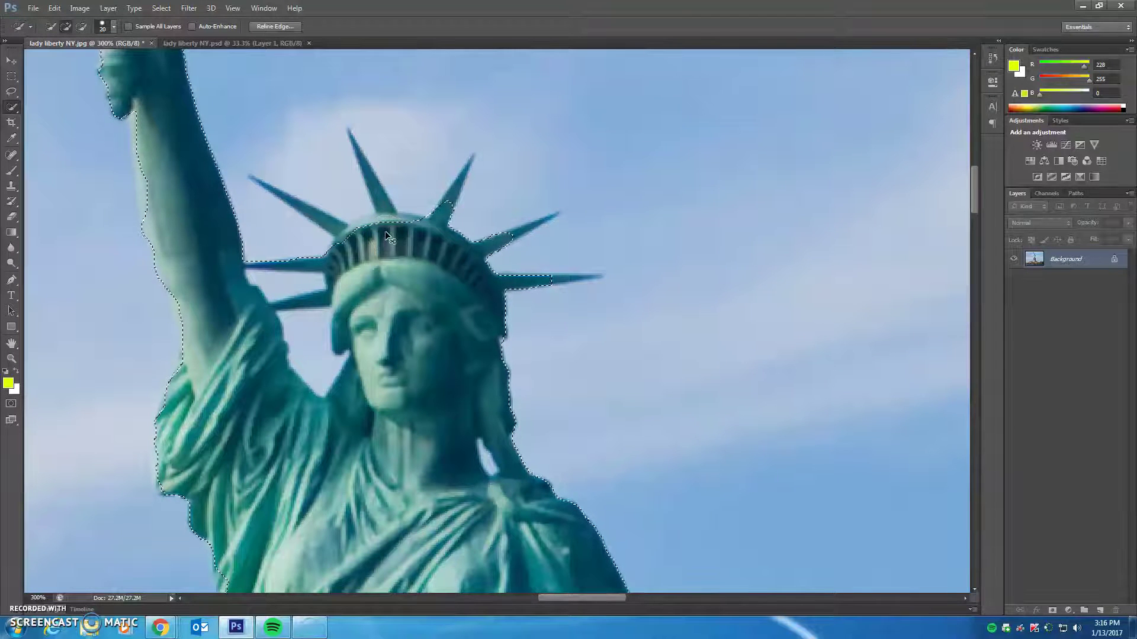
ctrl+click(386, 235)
ctrl+click(381, 229)
mouse_move(359, 195)
mouse_down()
mouse_move(508, 482)
mouse_move(501, 503)
mouse_up()
key(bracketleft)
key(bracketleft)
key(bracketleft)
key(bracketleft)
key(bracketleft)
key(bracketleft)
key(bracketleft)
key(bracketleft)
key(bracketleft)
key(bracketleft)
key(bracketleft)
mouse_move(450, 413)
mouse_down()
mouse_move(476, 471)
mouse_move(434, 370)
mouse_up()
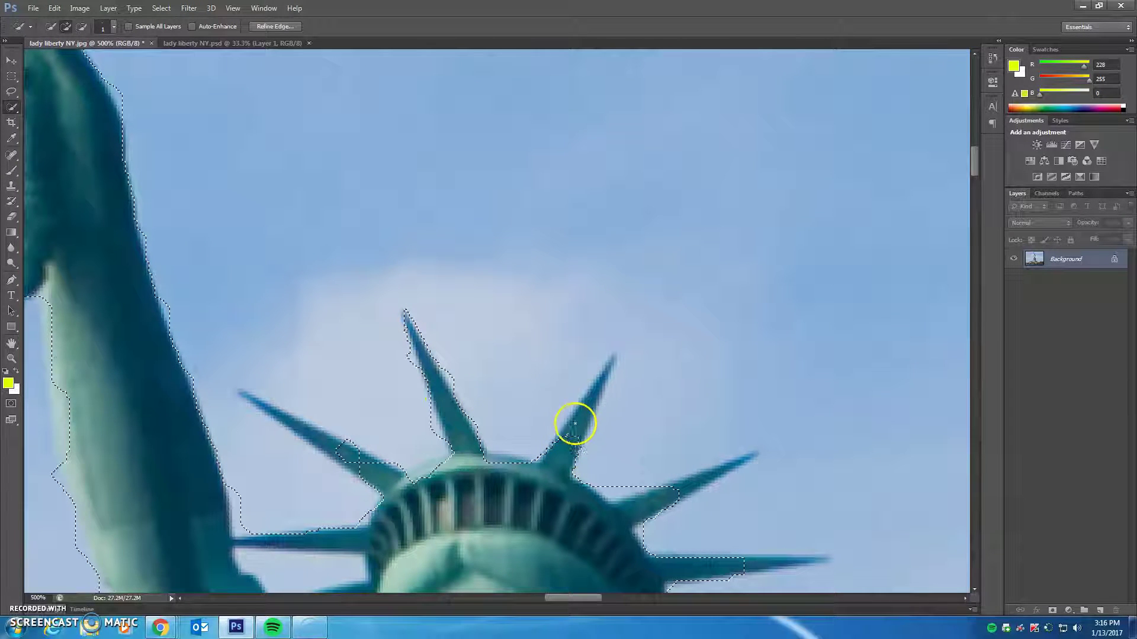
drag(611, 348, 564, 459)
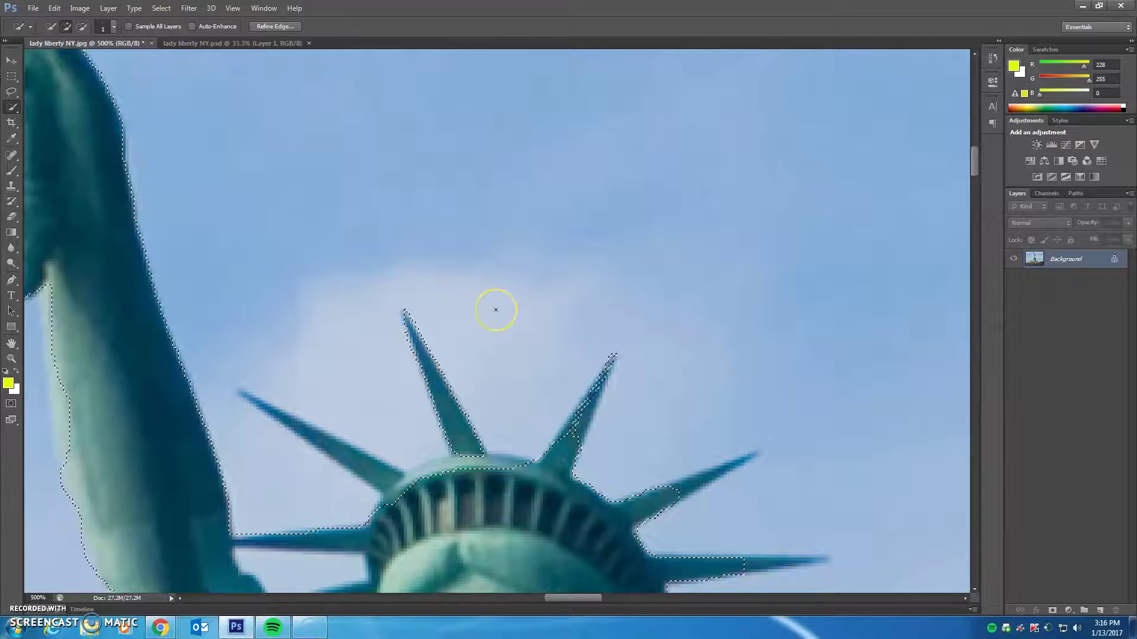
- Switch to the Magic Wand tool and deselect the statue
scroll(496, 310, down, 5)
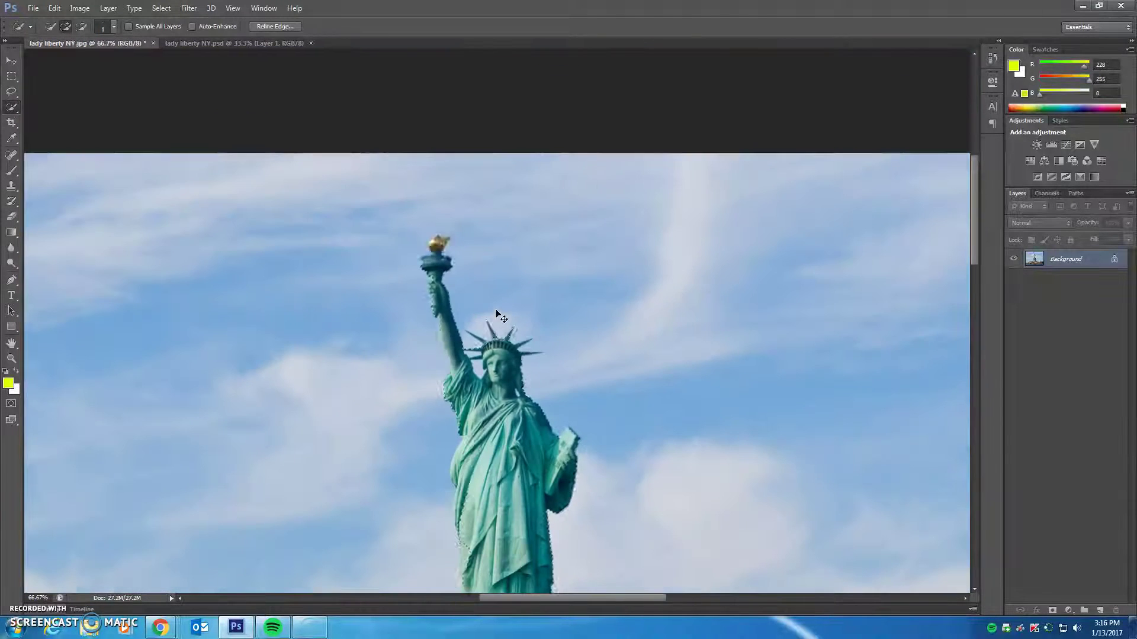
drag(525, 464, 505, 324)
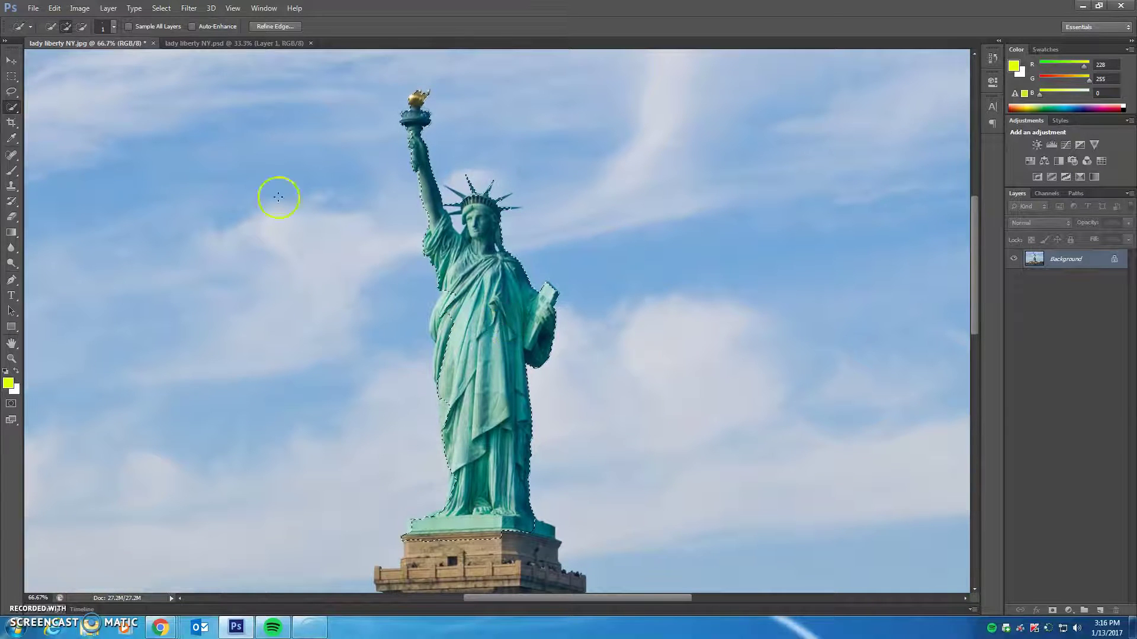
click(11, 108)
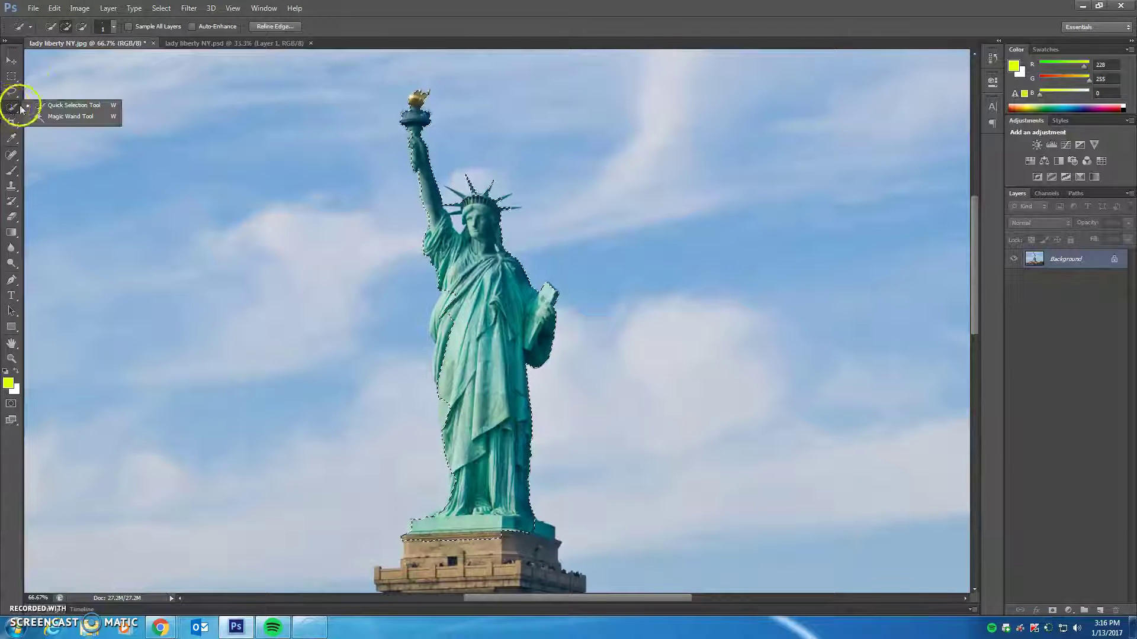
click(97, 116)
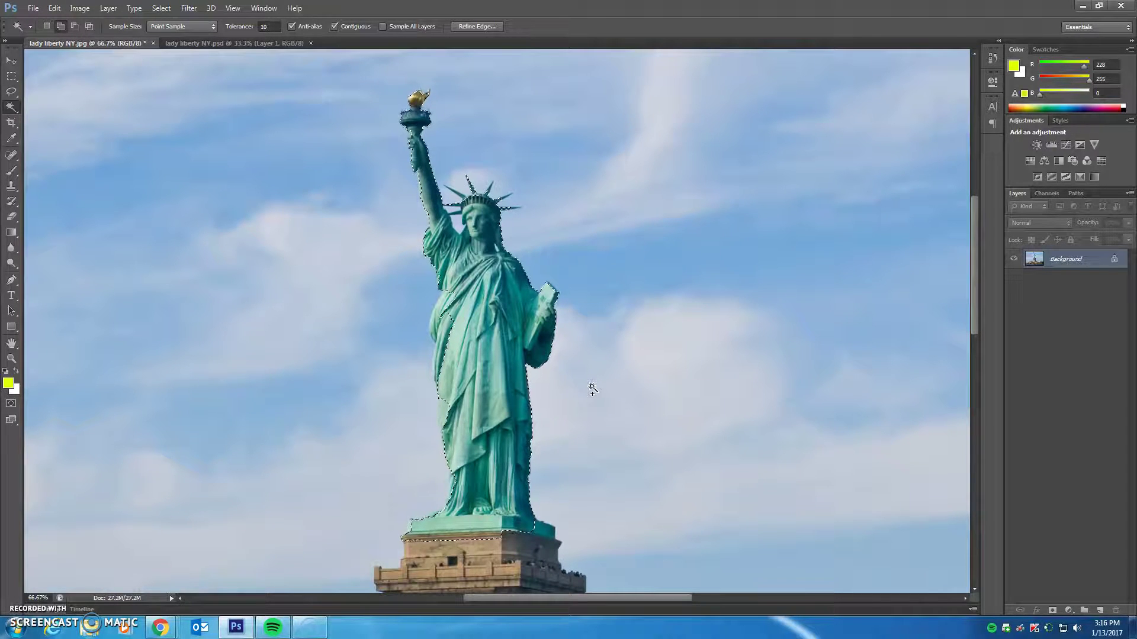
click(161, 9)
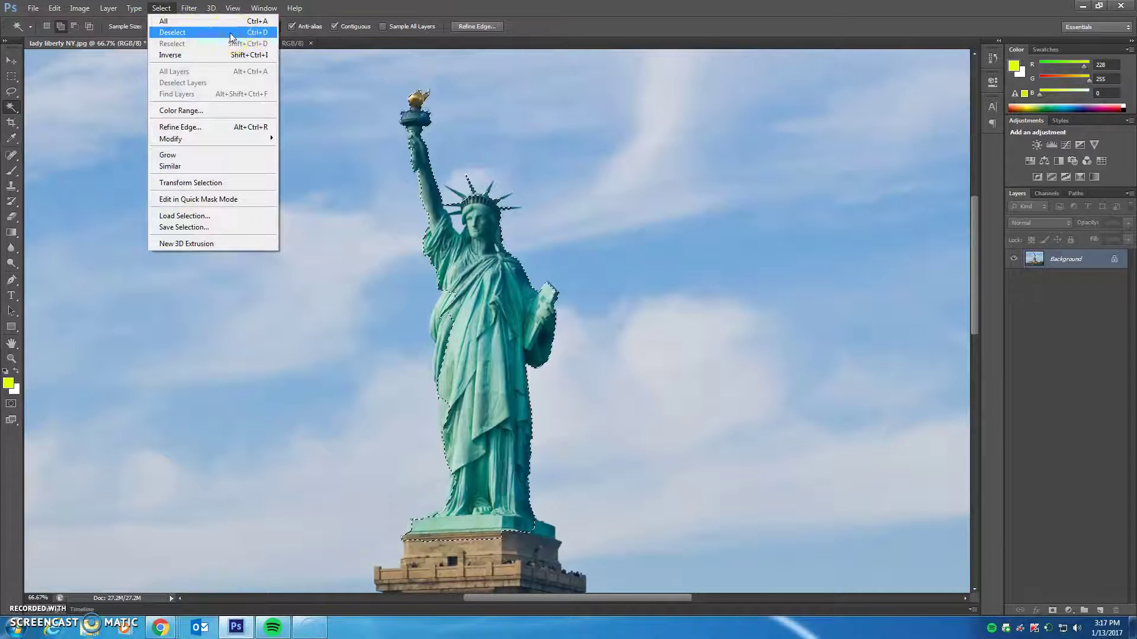
click(401, 12)
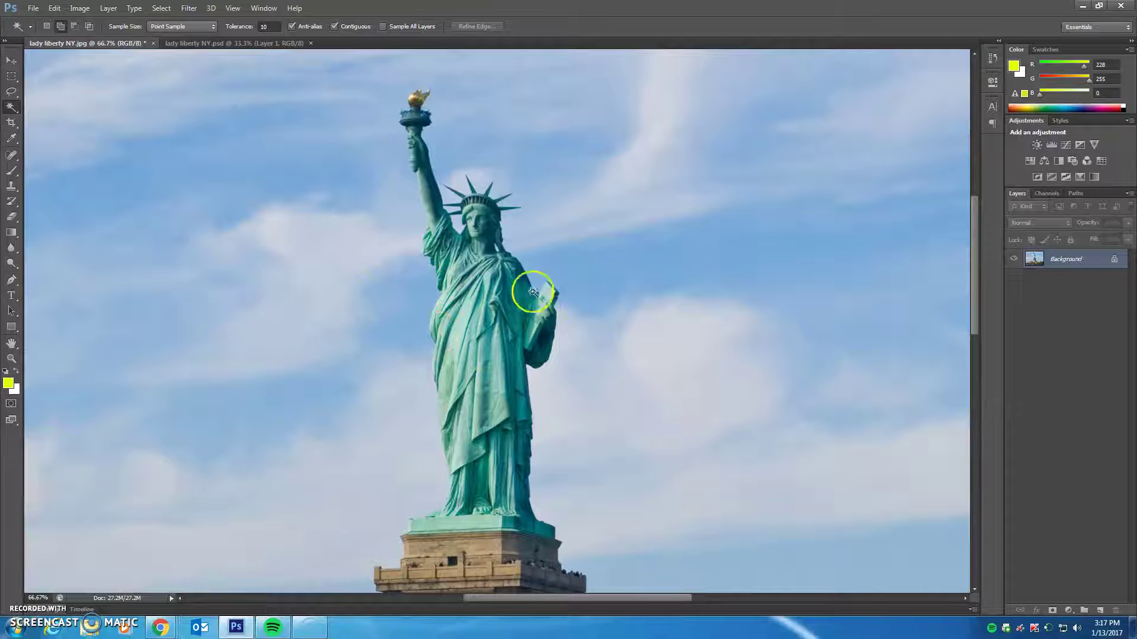
- Set the Magic Wand tolerance to 53 and select the blue sky beside the statue
drag(240, 29, 261, 71)
click(236, 32)
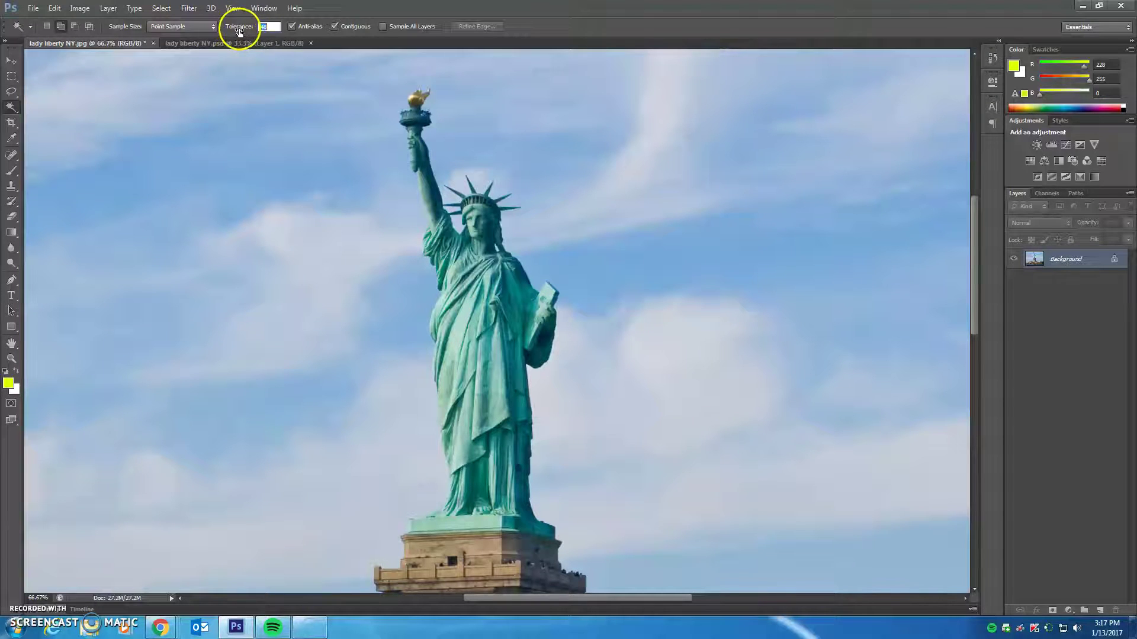
drag(242, 32, 274, 157)
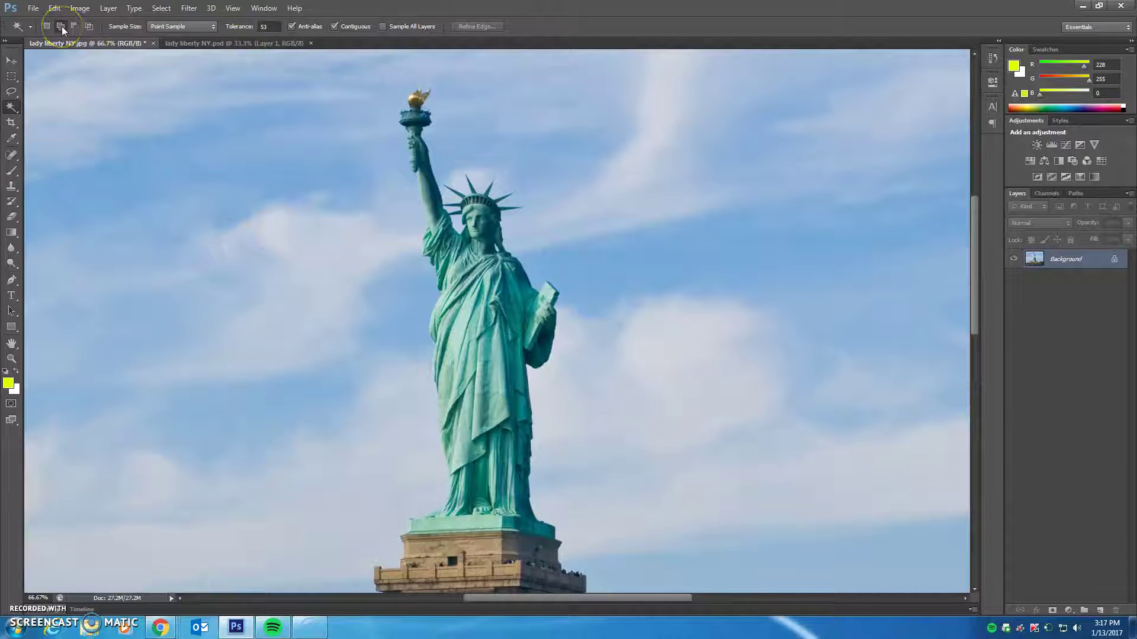
click(310, 192)
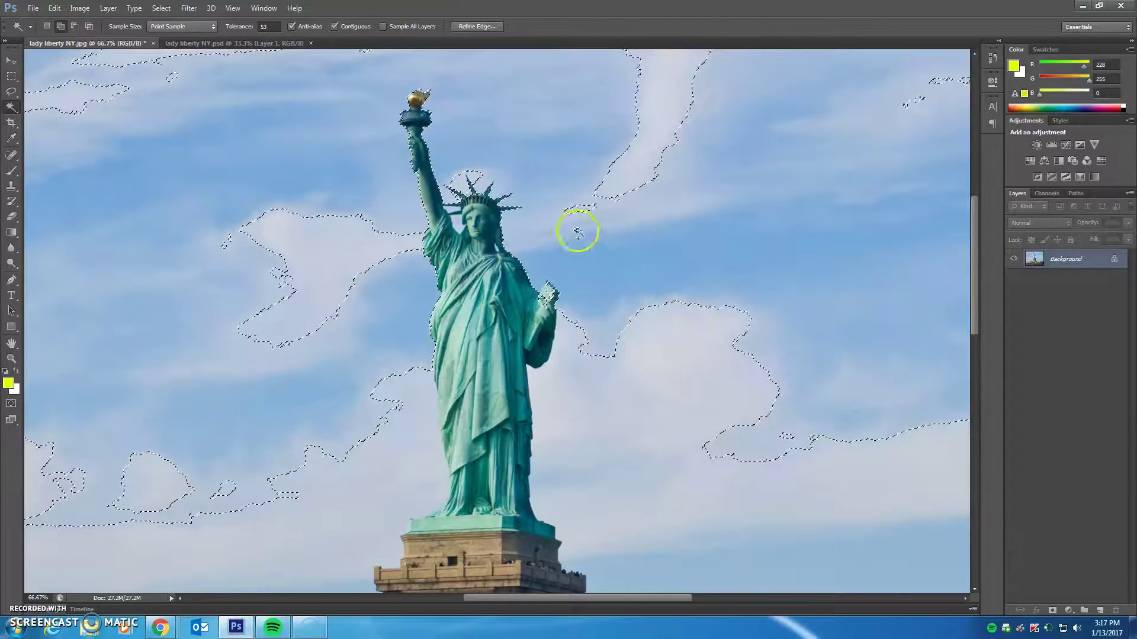
- Add the remaining clouds and sky patches around the statue to the selection in Add to selection mode
click(60, 27)
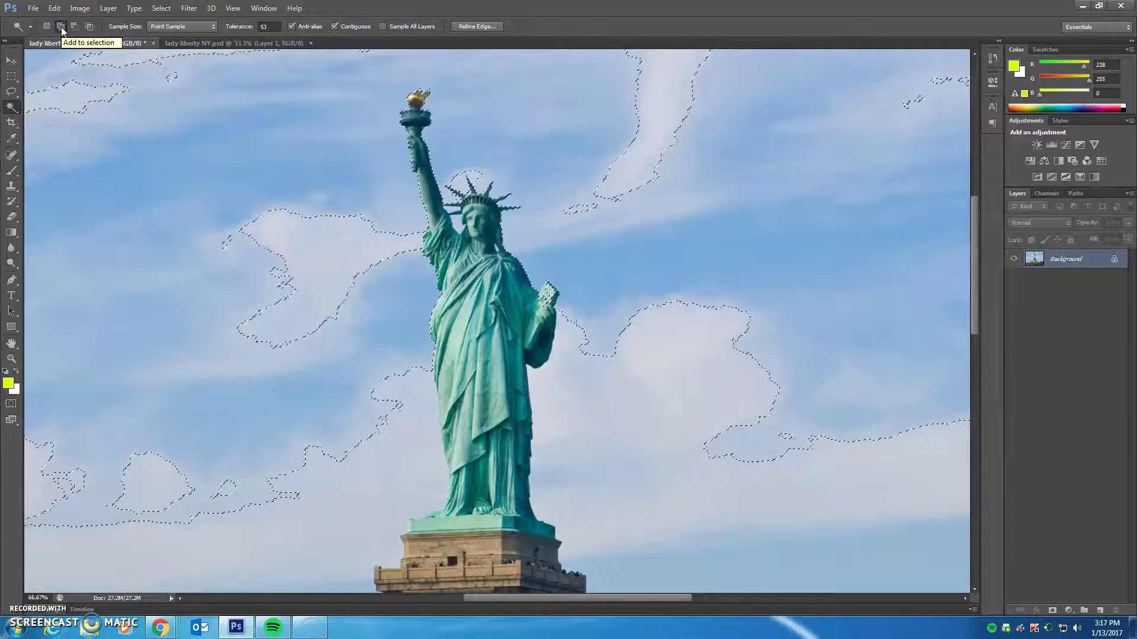
click(504, 125)
click(655, 114)
click(908, 94)
click(721, 377)
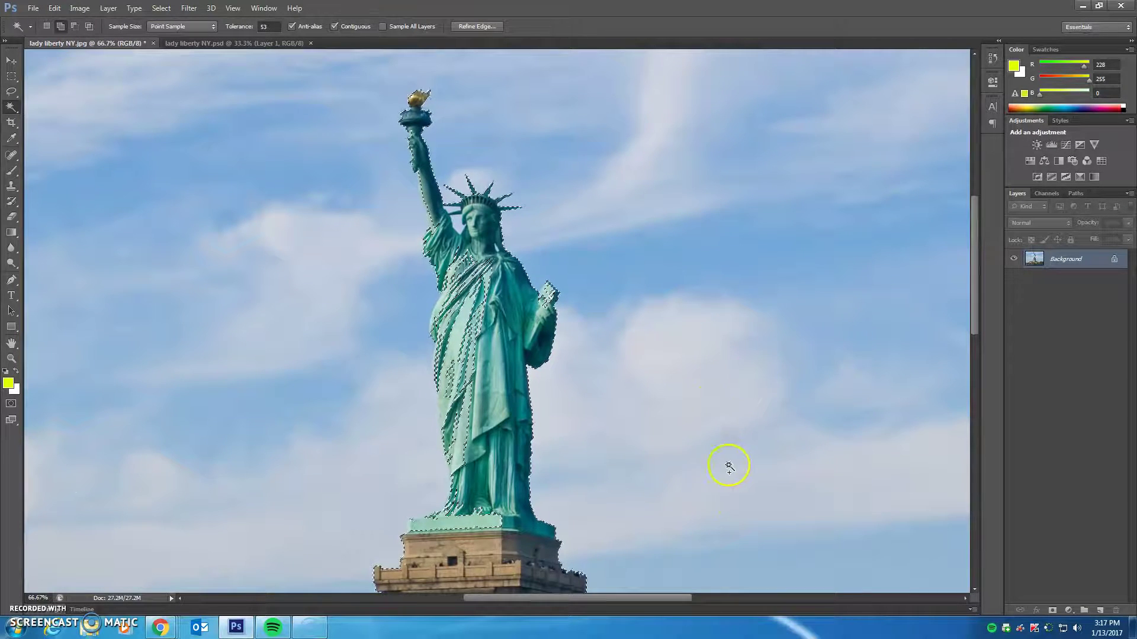
drag(692, 465, 601, 172)
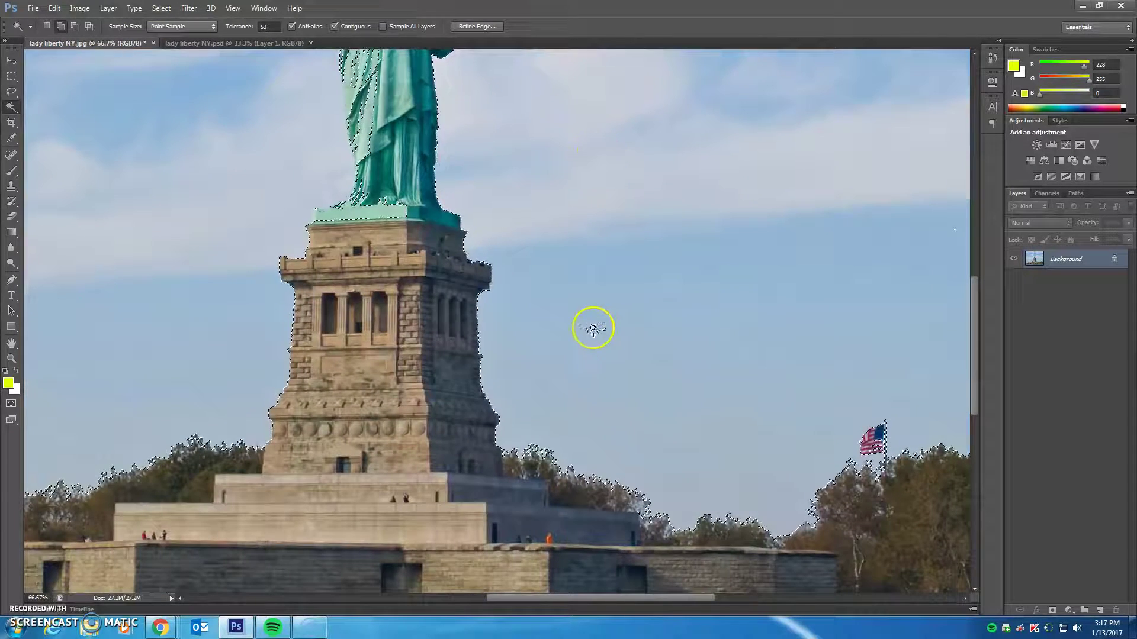
drag(487, 160, 647, 333)
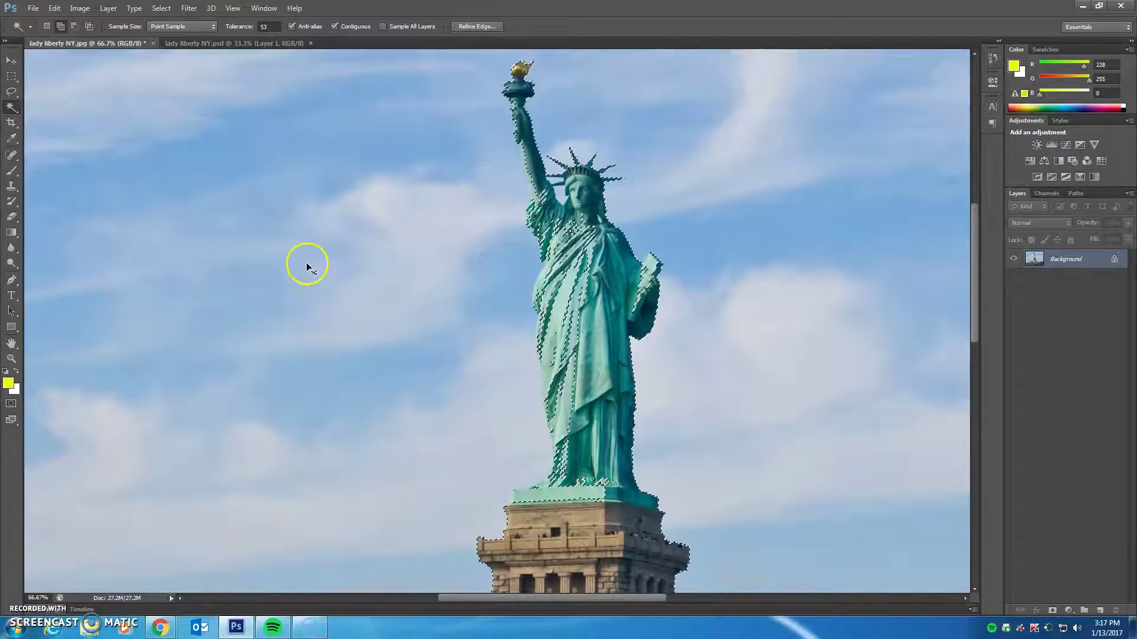
key(ctrl+minus)
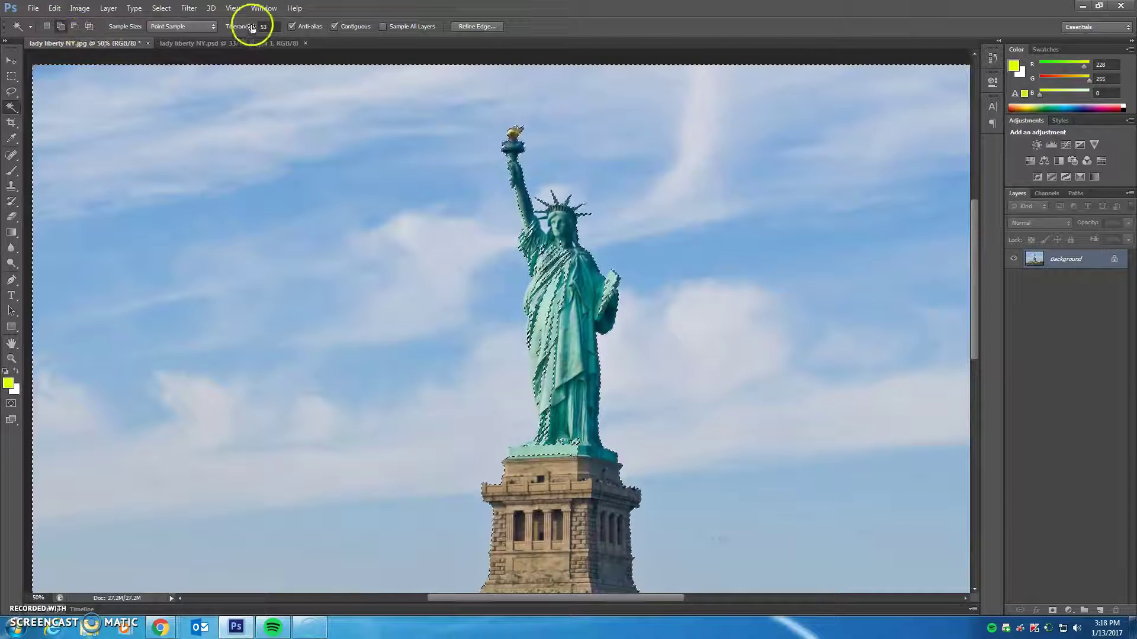
- Set the Magic Wand tolerance to 9 and clear the sky selection
drag(243, 32, 223, 28)
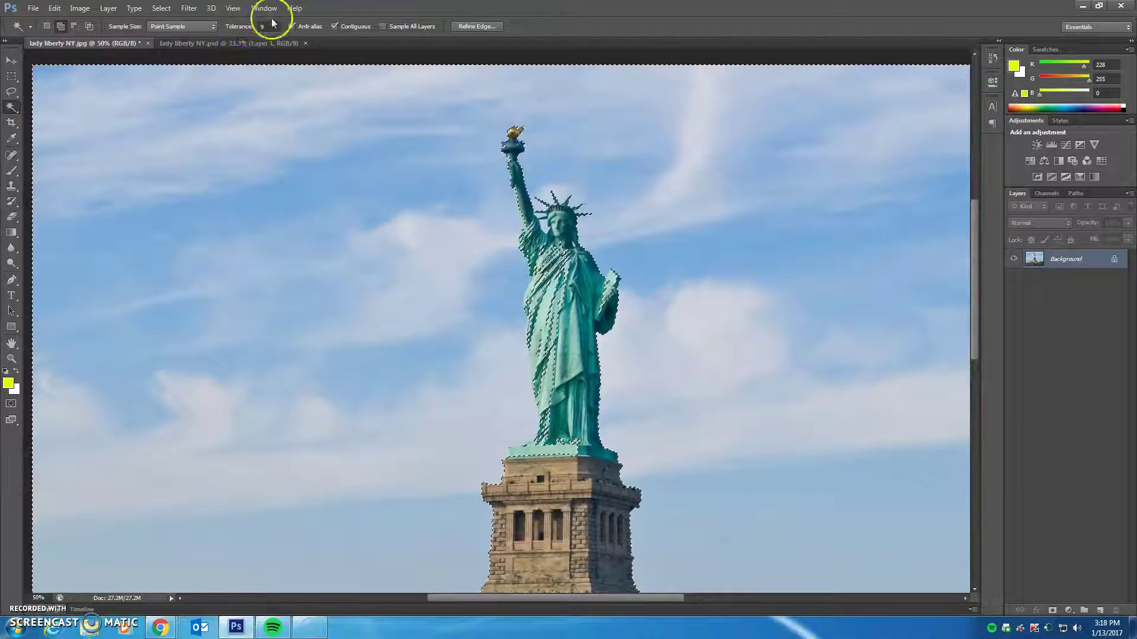
click(381, 286)
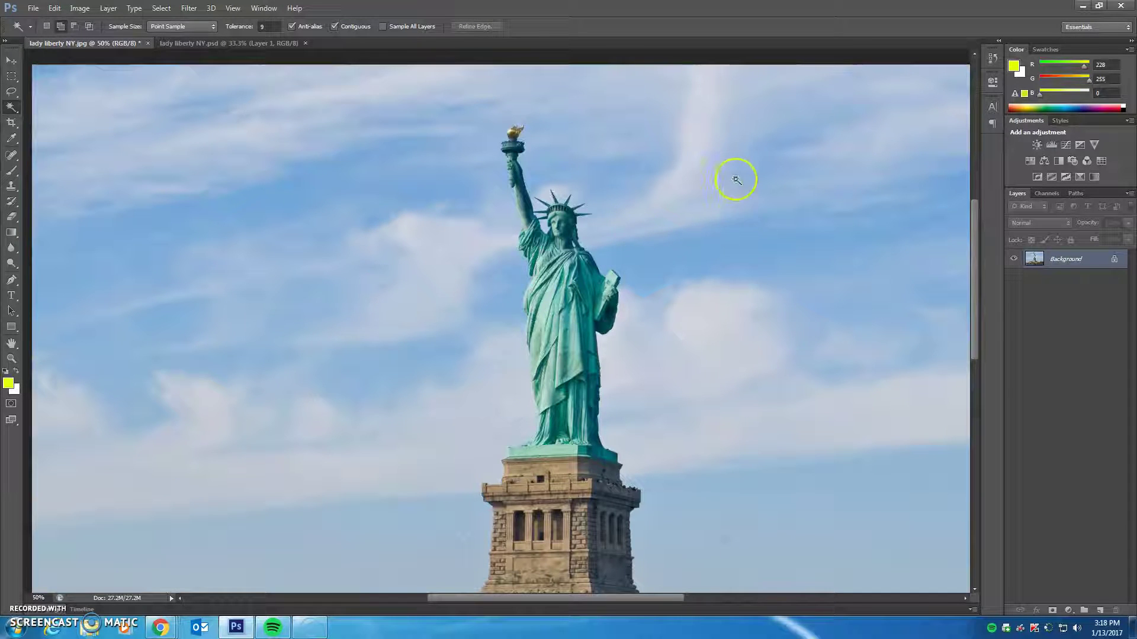
- Select the blue sky to the left of the statue with the Magic Wand at tolerance 9
click(372, 173)
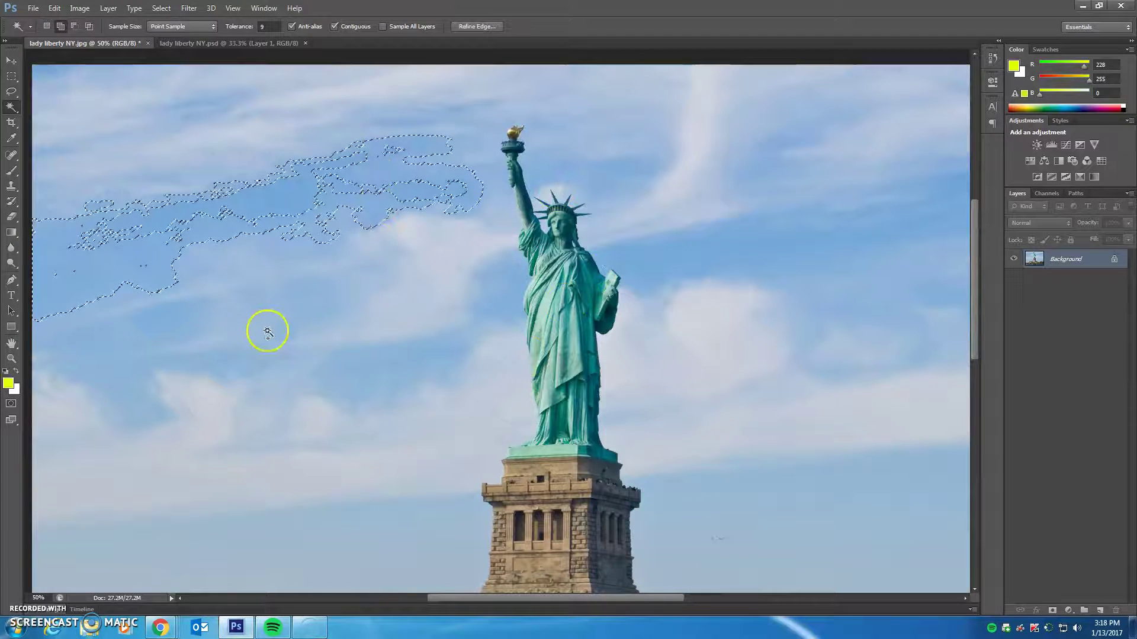
click(272, 464)
click(279, 407)
click(308, 211)
click(267, 110)
click(172, 117)
- Set the Magic Wand tolerance to 20 and add the sky and clouds left of the statue to the selection
drag(246, 33, 244, 26)
click(216, 132)
click(278, 255)
click(298, 189)
click(220, 239)
click(142, 413)
click(145, 525)
click(196, 542)
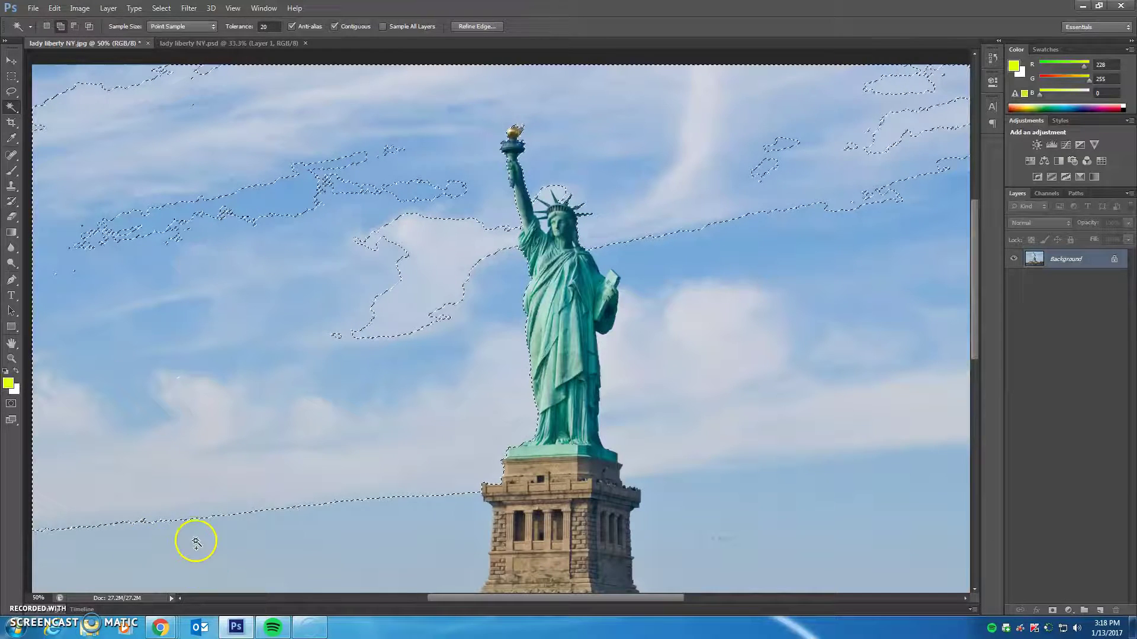
- Add the leftover cloud patches beside the raised arm and in the image's upper-left corner to the selection
click(406, 196)
click(413, 279)
click(446, 242)
click(72, 79)
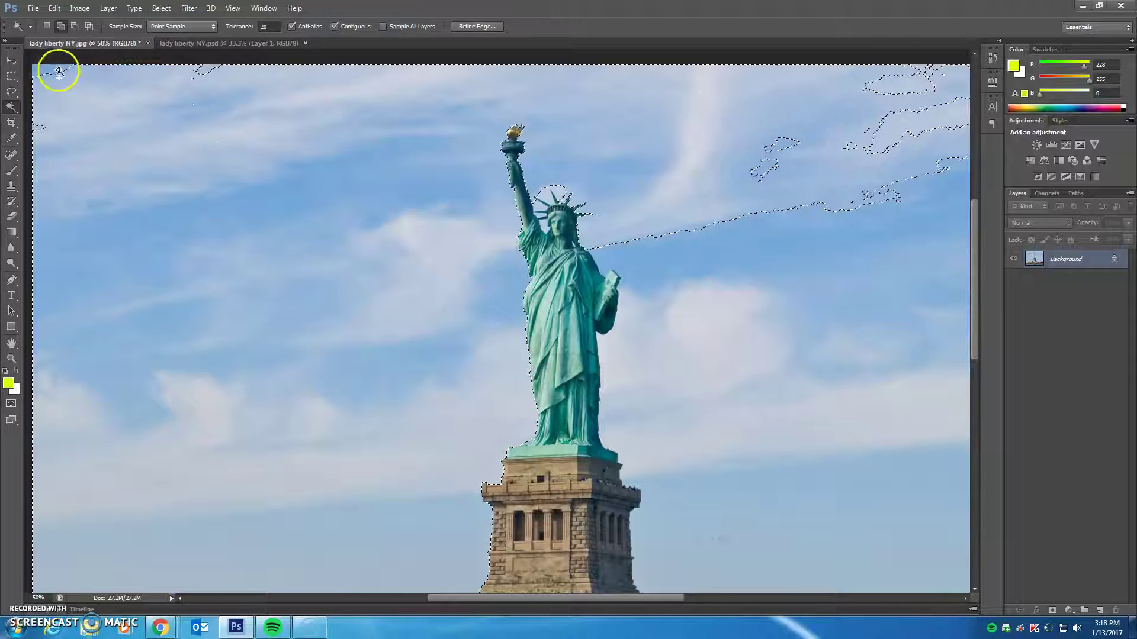
click(203, 69)
- Add the sky and cloud patches to the right of the statue to the selection
click(858, 208)
click(785, 171)
click(744, 363)
click(804, 503)
click(850, 302)
click(761, 328)
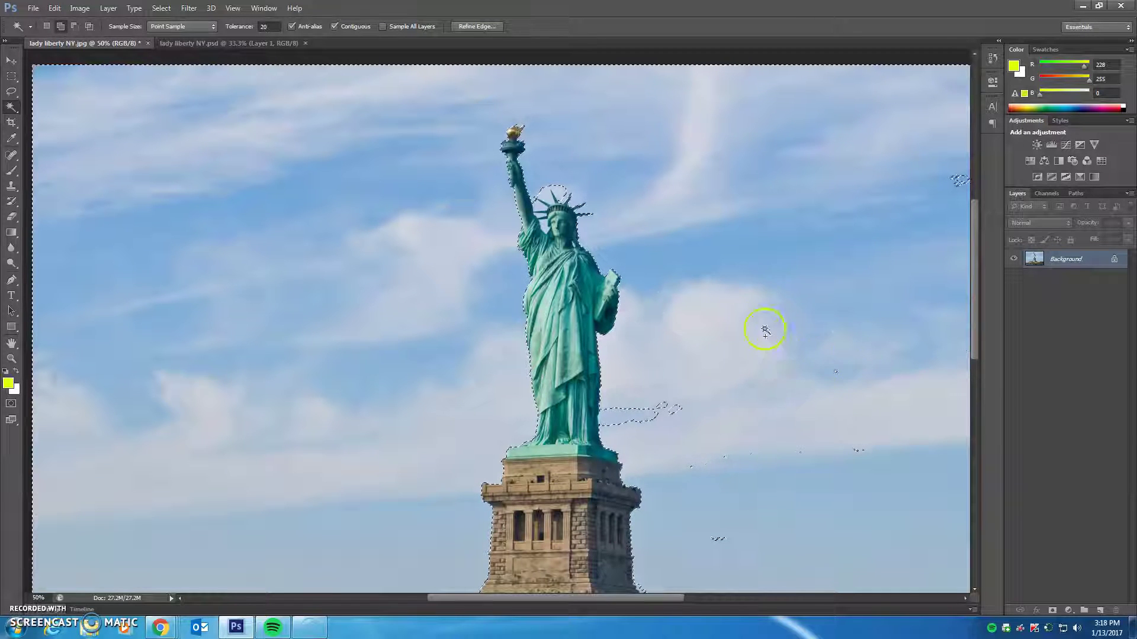
click(640, 425)
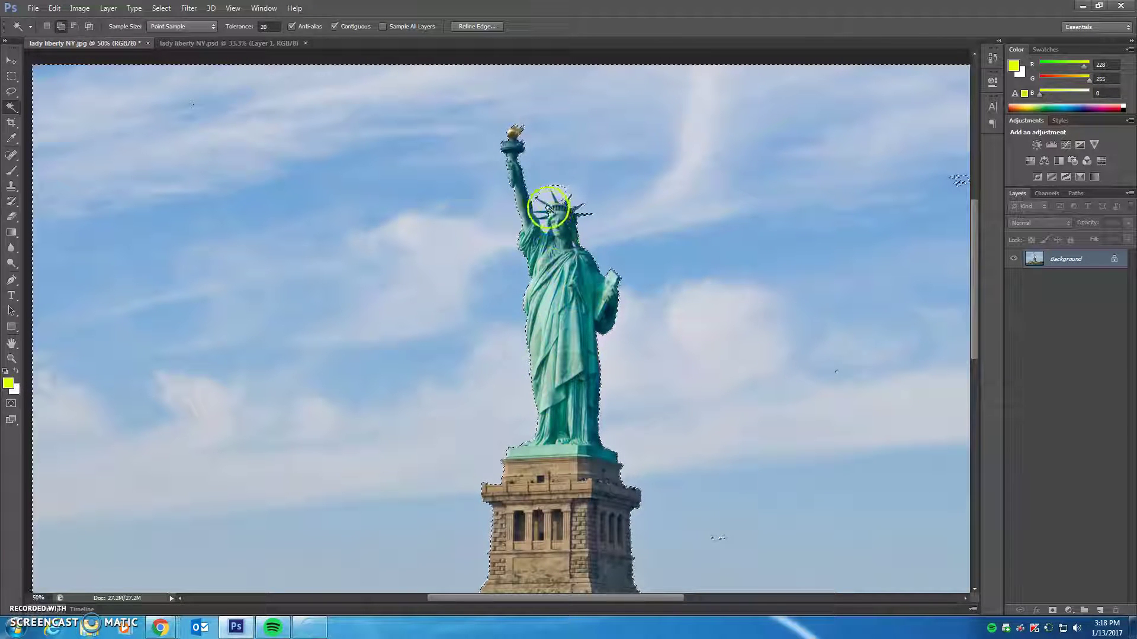
click(717, 537)
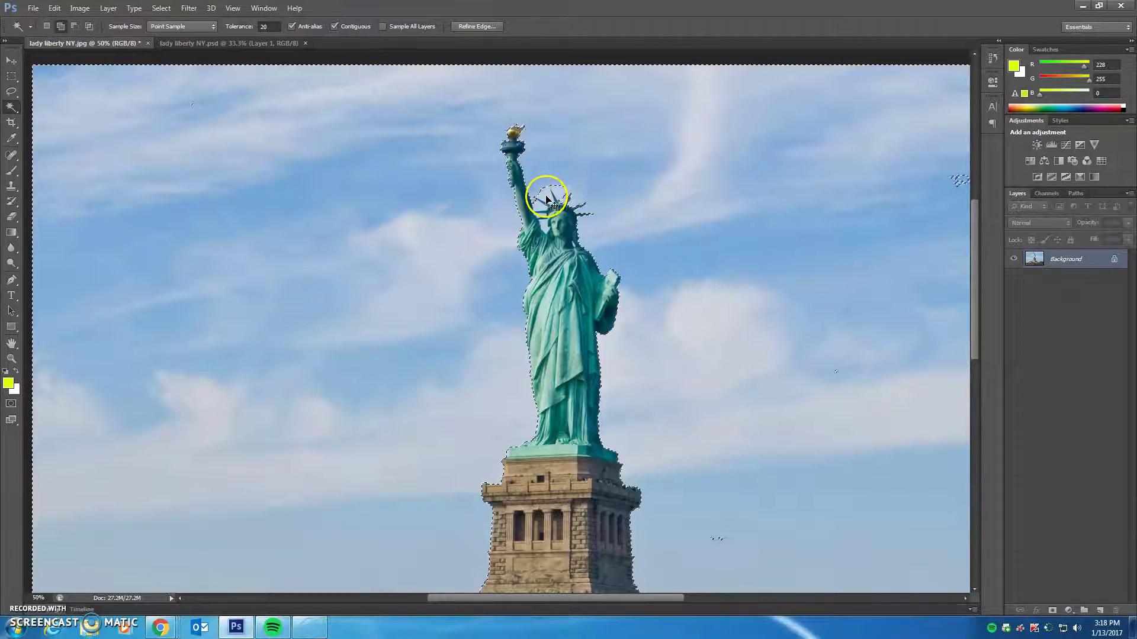
- Add the sky areas between the crown's spikes and beside the raised arm to the selection
key(ctrl+plus)
key(ctrl+plus)
key(ctrl+plus)
key(ctrl+plus)
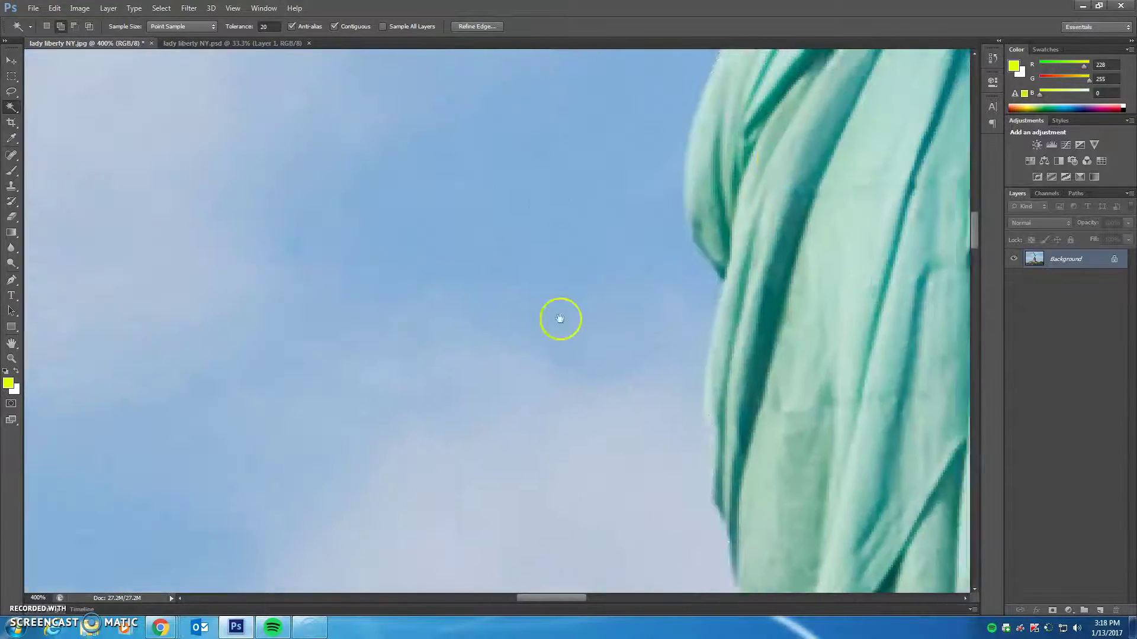
scroll(558, 317, up, 10)
drag(407, 181, 474, 546)
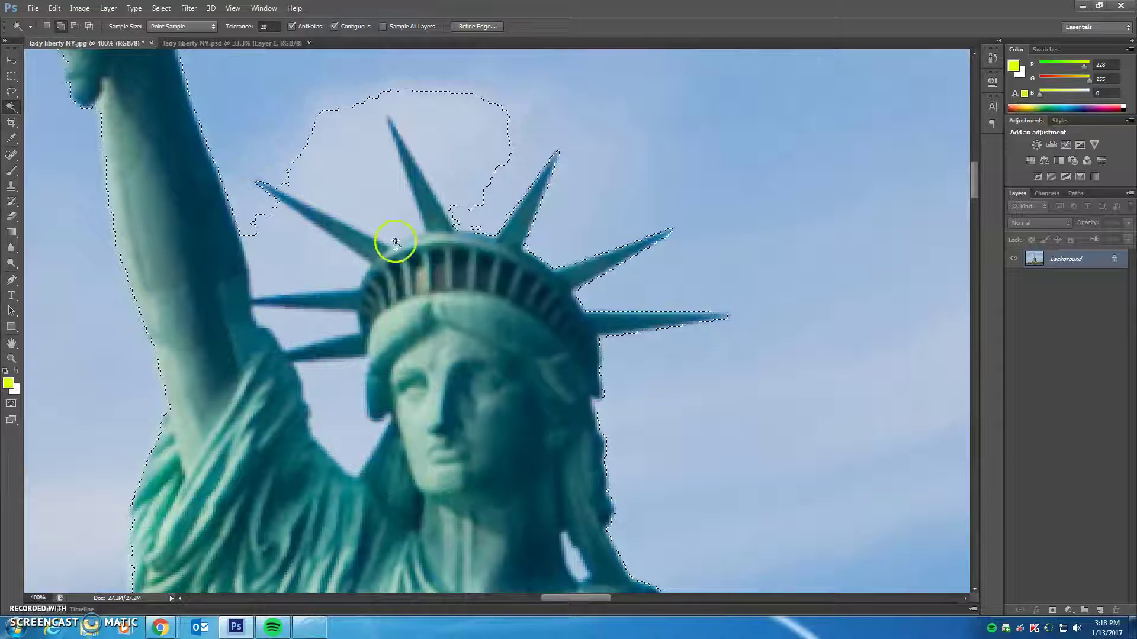
shift+click(312, 326)
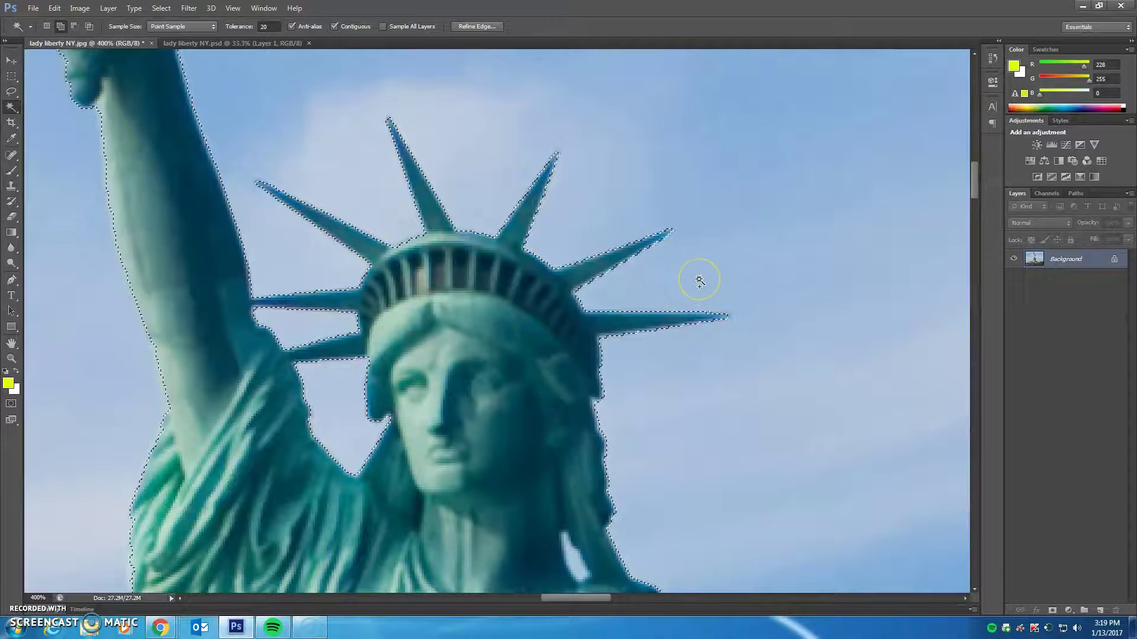
click(696, 230)
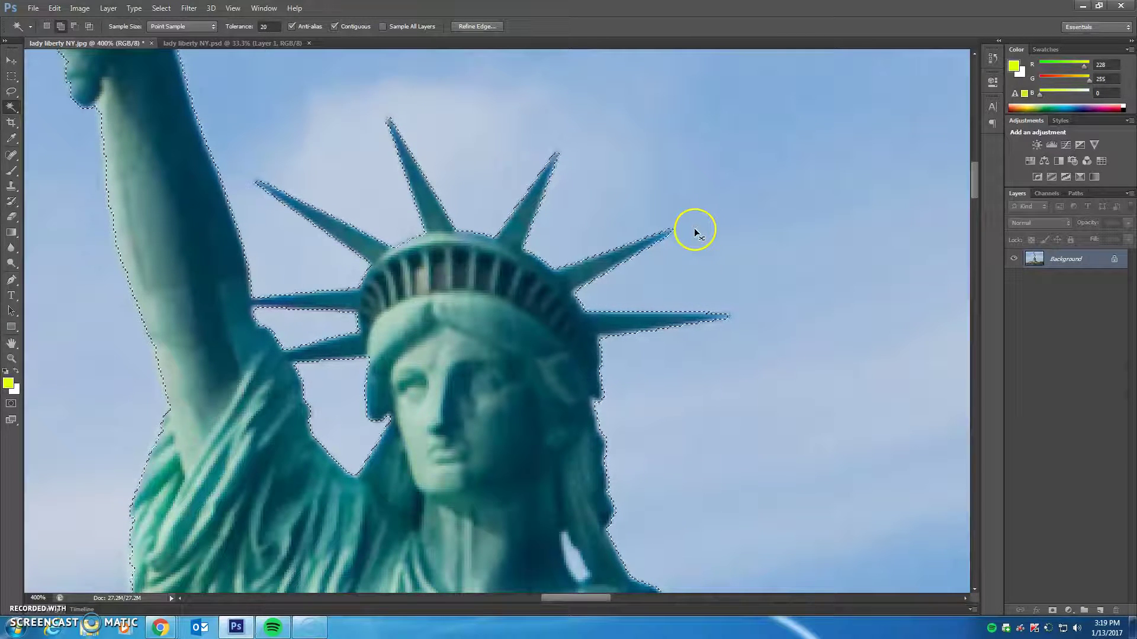
- Examine the selection outline around the crown, neck and body of the statue for missed sky areas
key(ctrl+minus)
key(ctrl+minus)
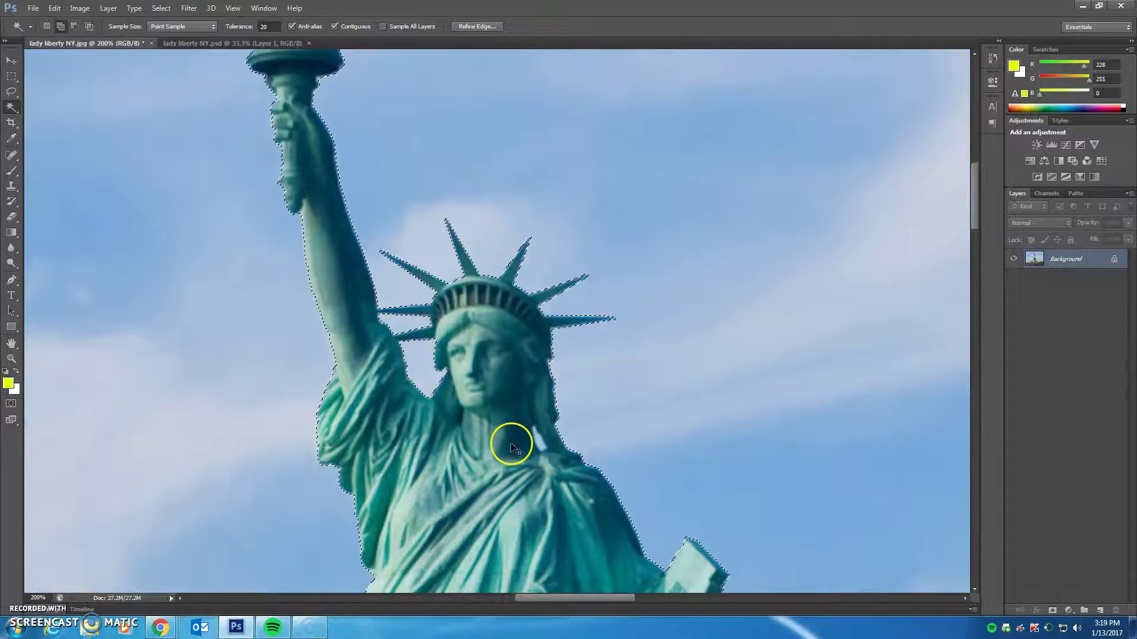
key(ctrl+minus)
key(ctrl+plus)
key(ctrl+plus)
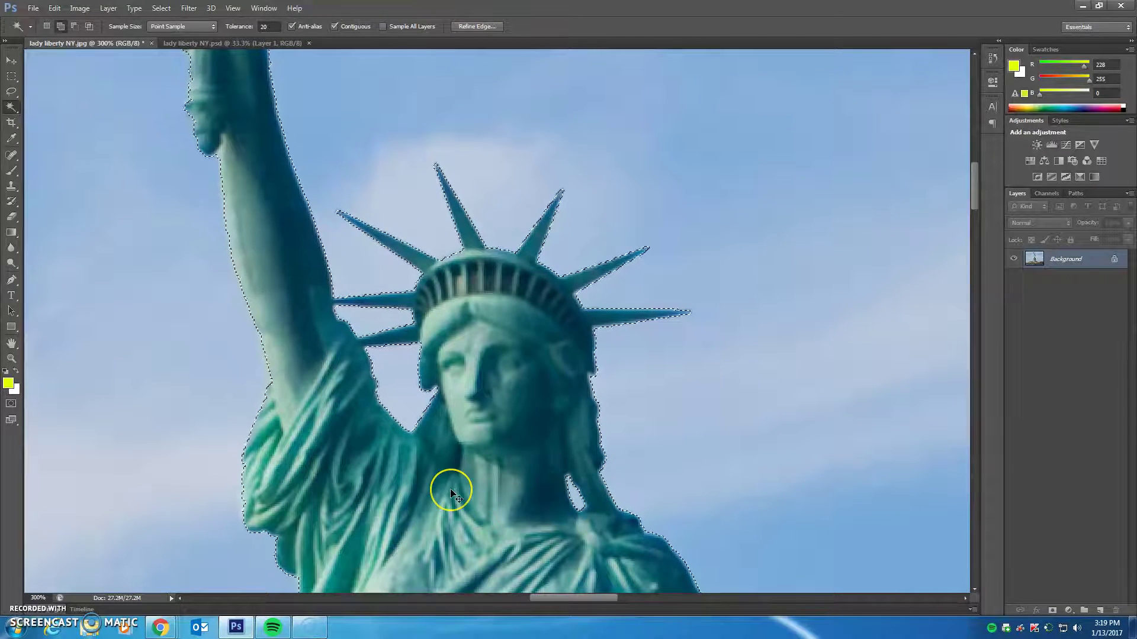
key(ctrl+z)
key(ctrl+minus)
key(ctrl+minus)
key(ctrl+minus)
key(ctrl+minus)
key(ctrl+minus)
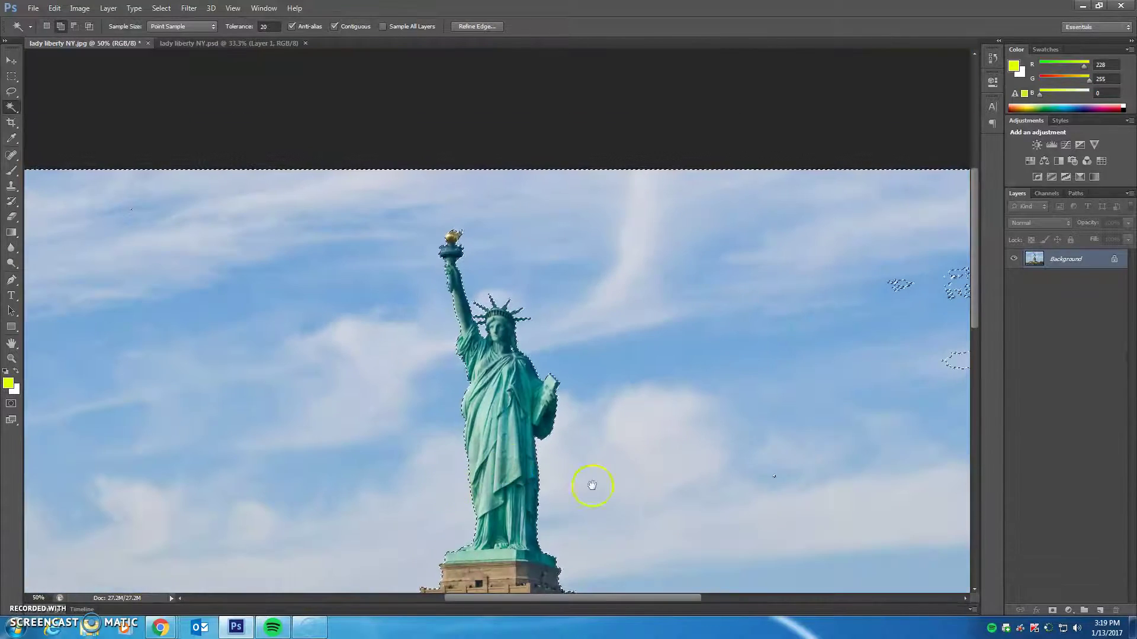
key(ctrl+plus)
drag(579, 351, 563, 243)
- Try to add the remaining small spots in the sky, including the birds, in Add to selection mode
click(198, 234)
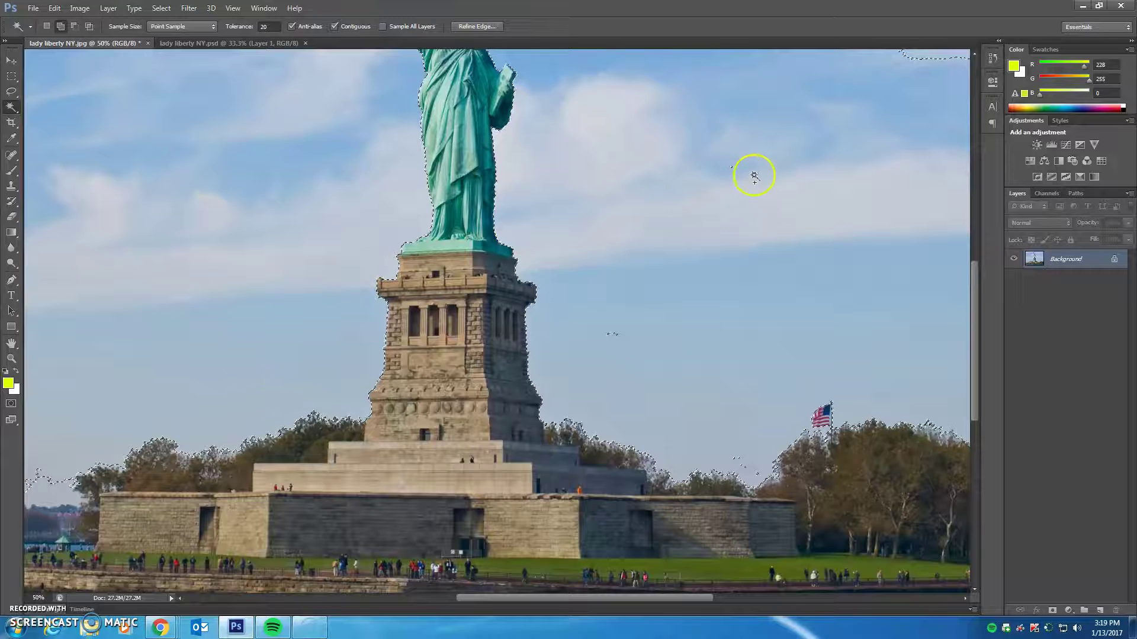
drag(752, 193, 746, 248)
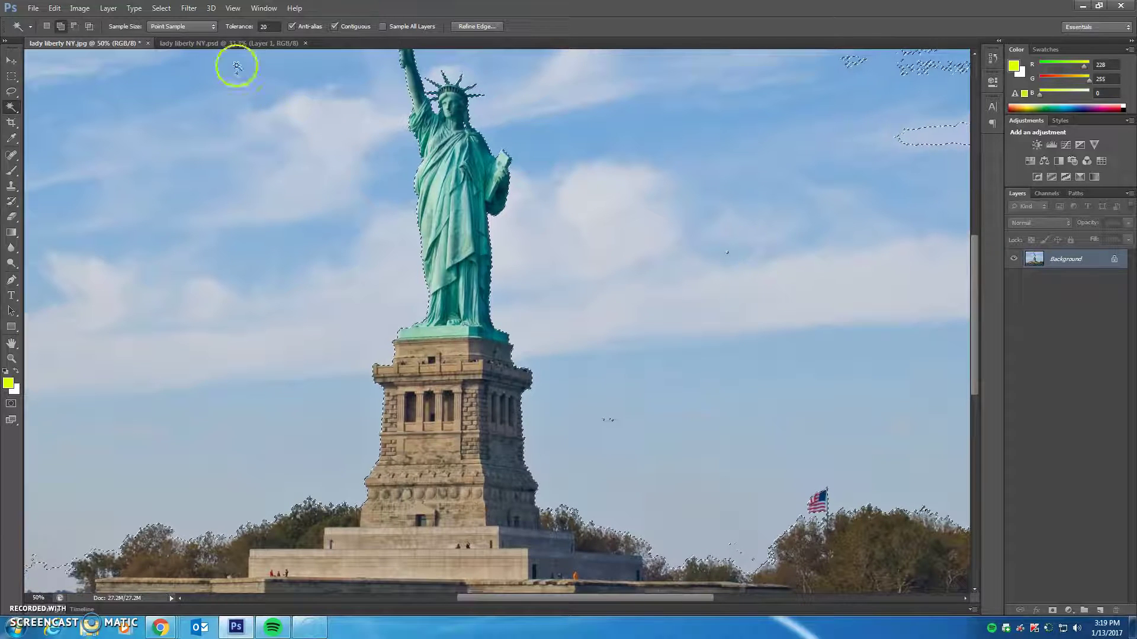
click(64, 26)
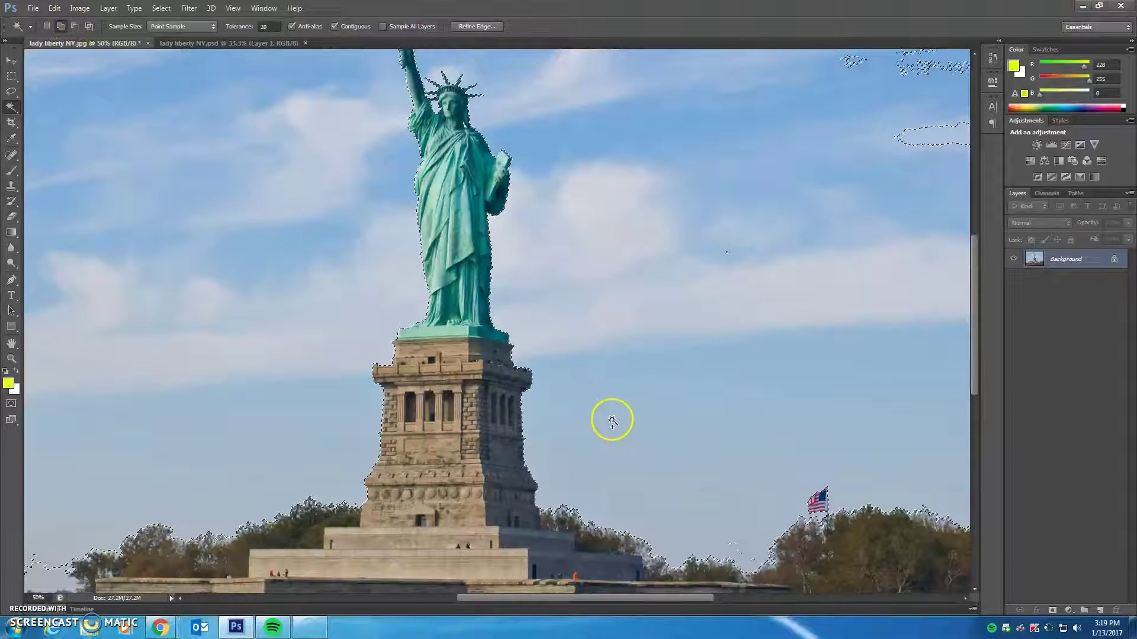
click(604, 419)
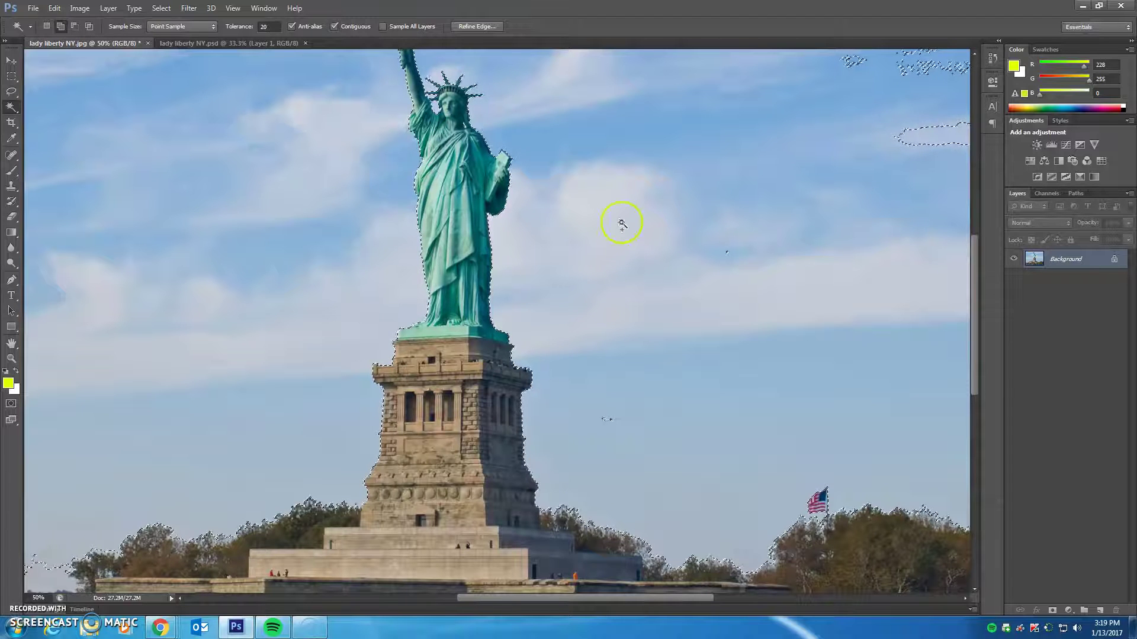
- Preview the sky selection by copying it to a new layer and hiding the Background layer
key(ctrl+j)
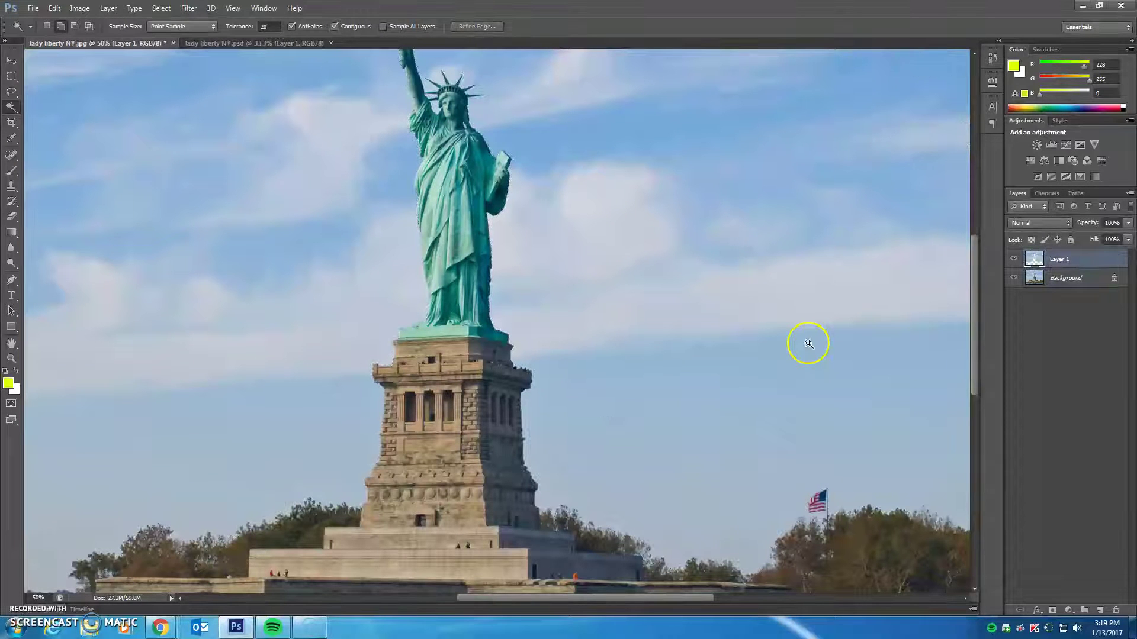
click(1011, 279)
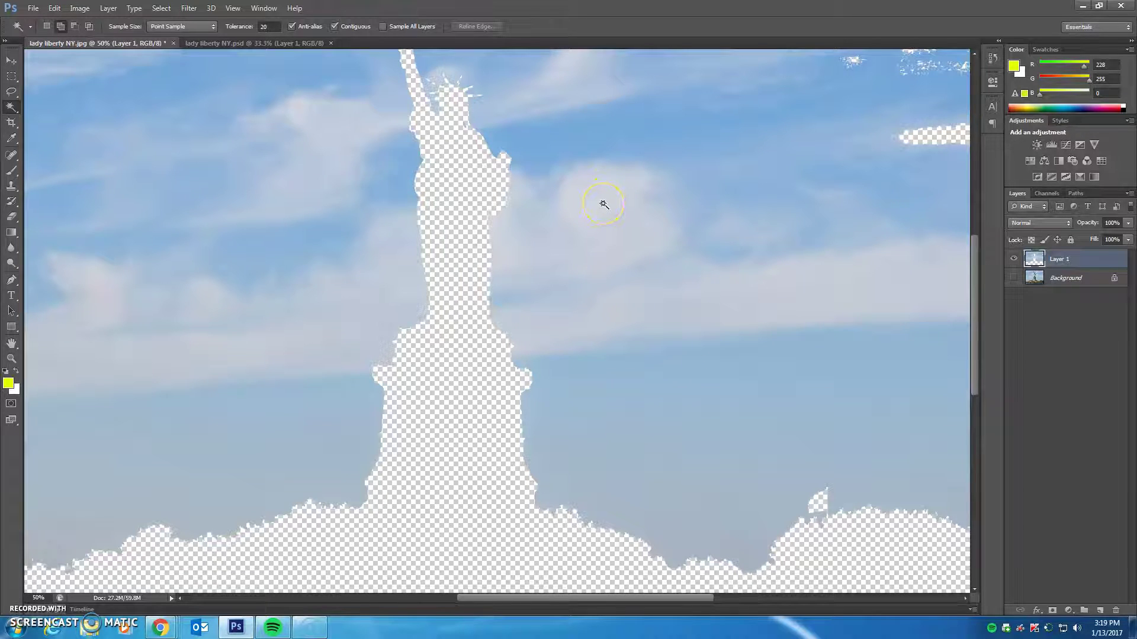
key(ctrl+alt+z)
key(ctrl+alt+z)
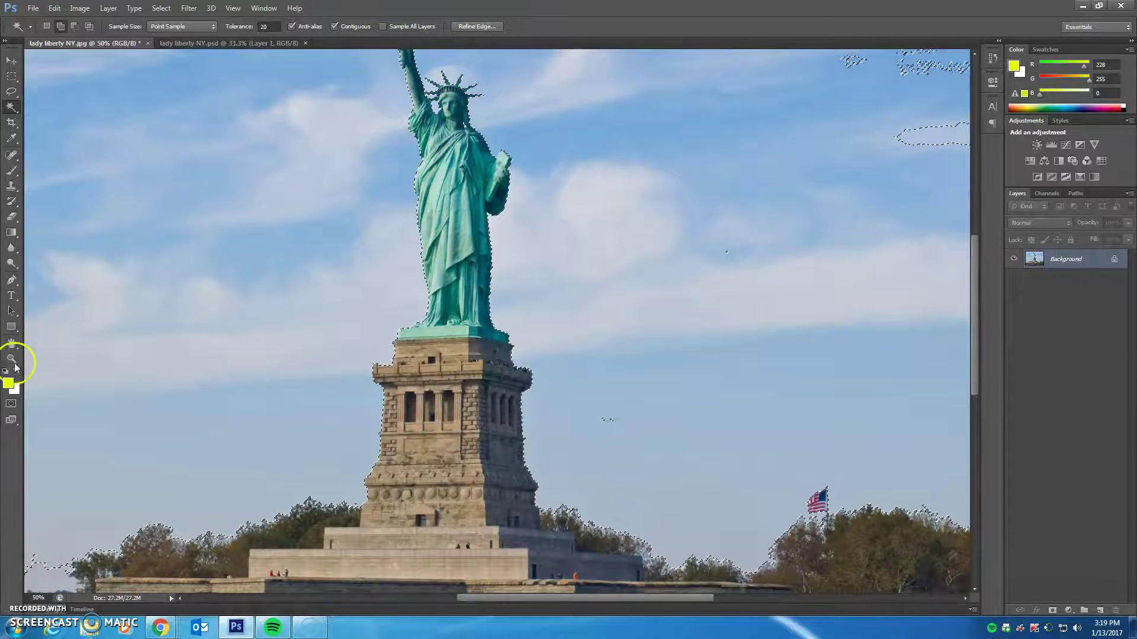
- Turn on Quick Mask mode and inspect the red overlay across the whole image
click(12, 405)
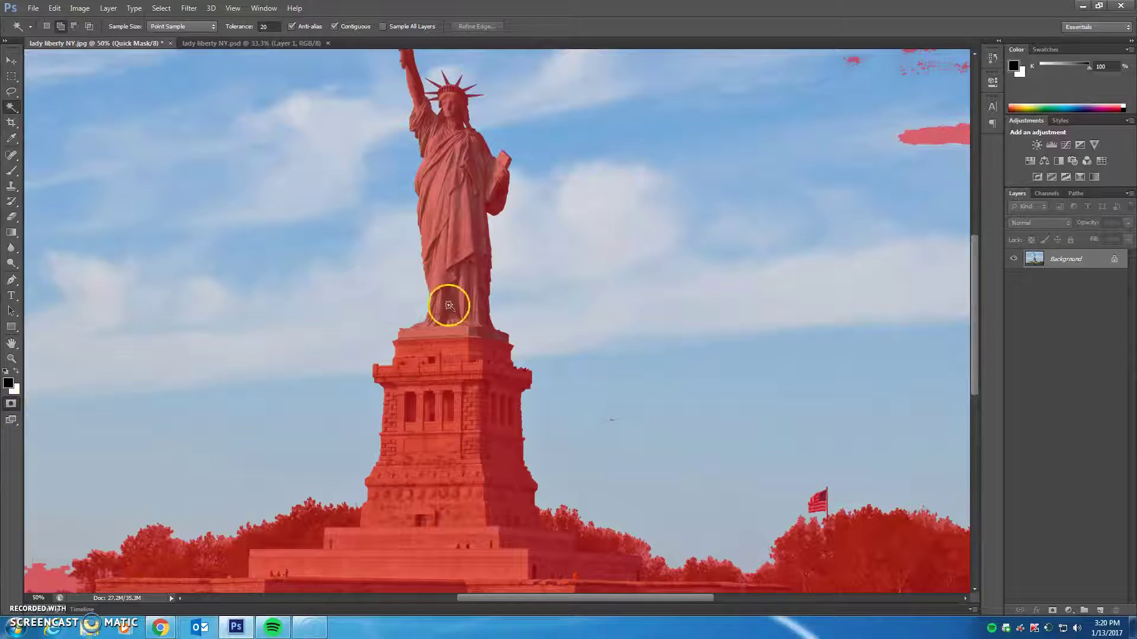
drag(803, 131, 817, 249)
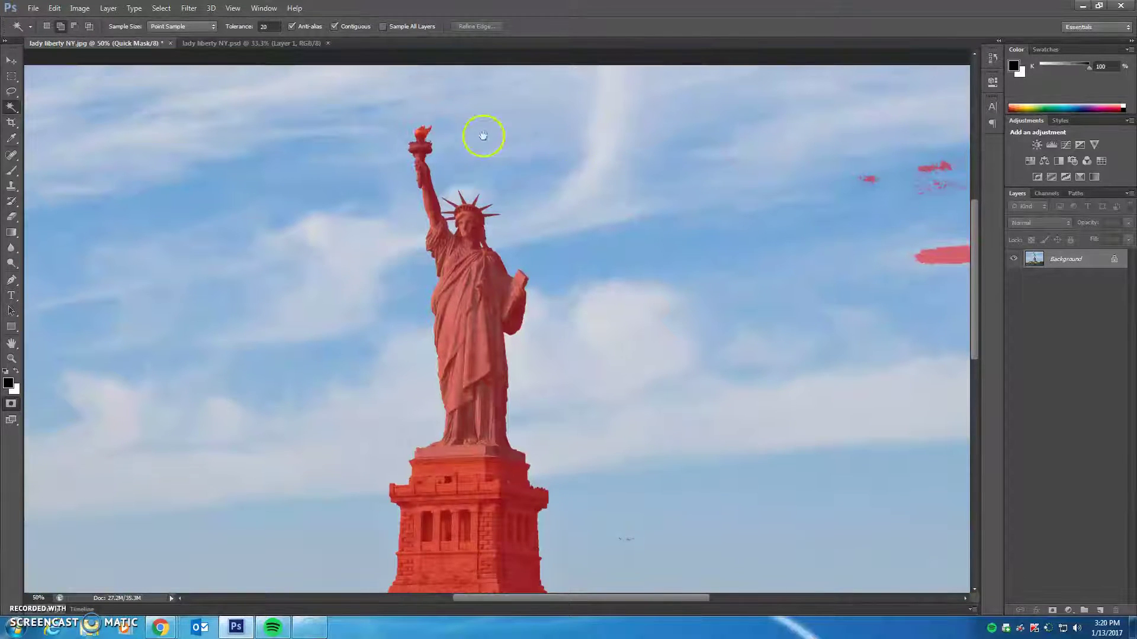
drag(614, 442, 631, 326)
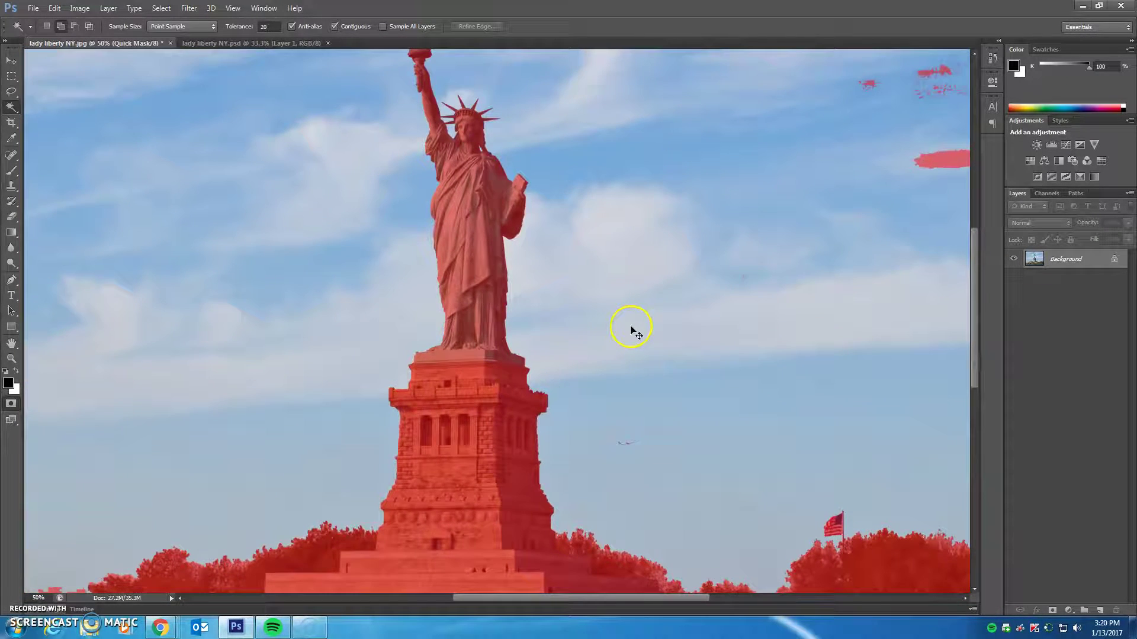
key(ctrl+minus)
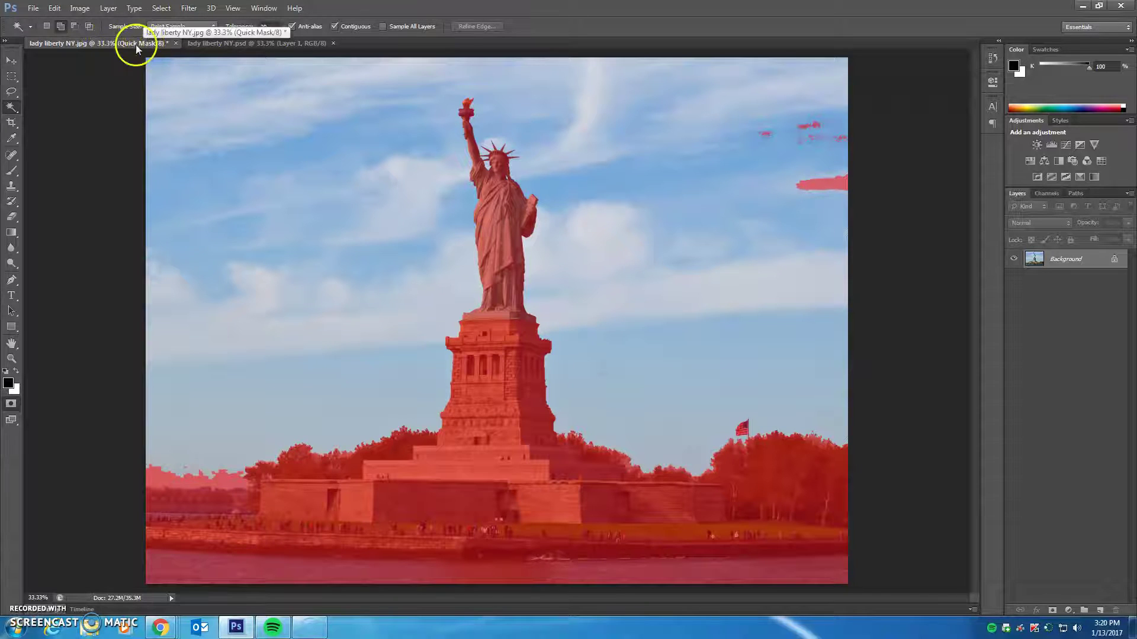
- Toggle Quick Mask mode off and on to compare the selection outline with the red overlay
click(11, 404)
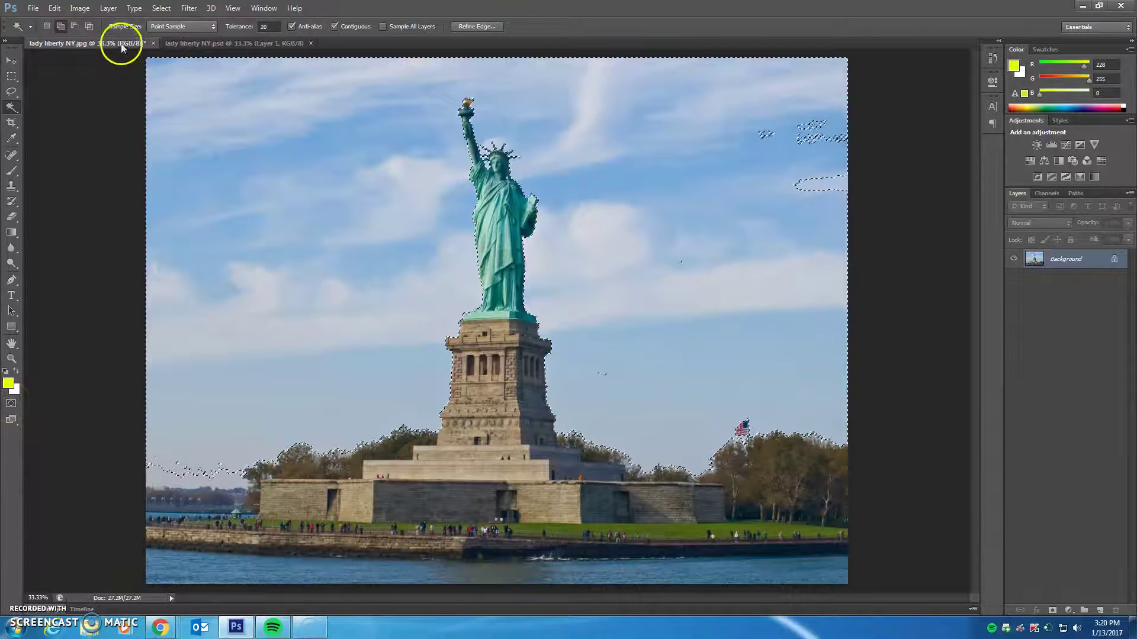
click(14, 408)
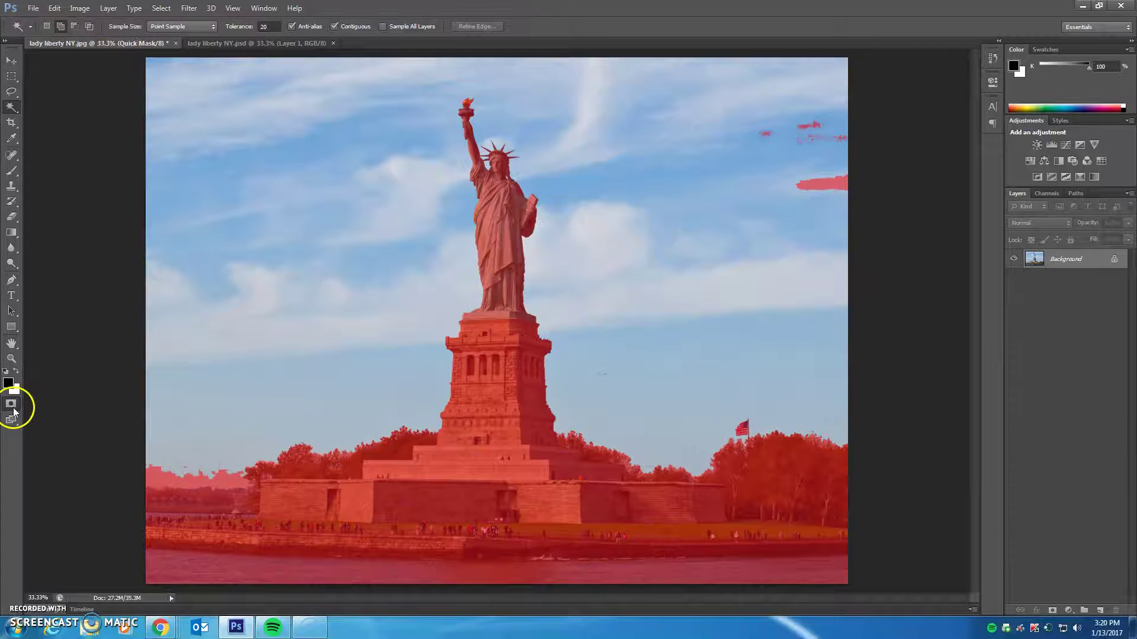
click(14, 408)
click(14, 407)
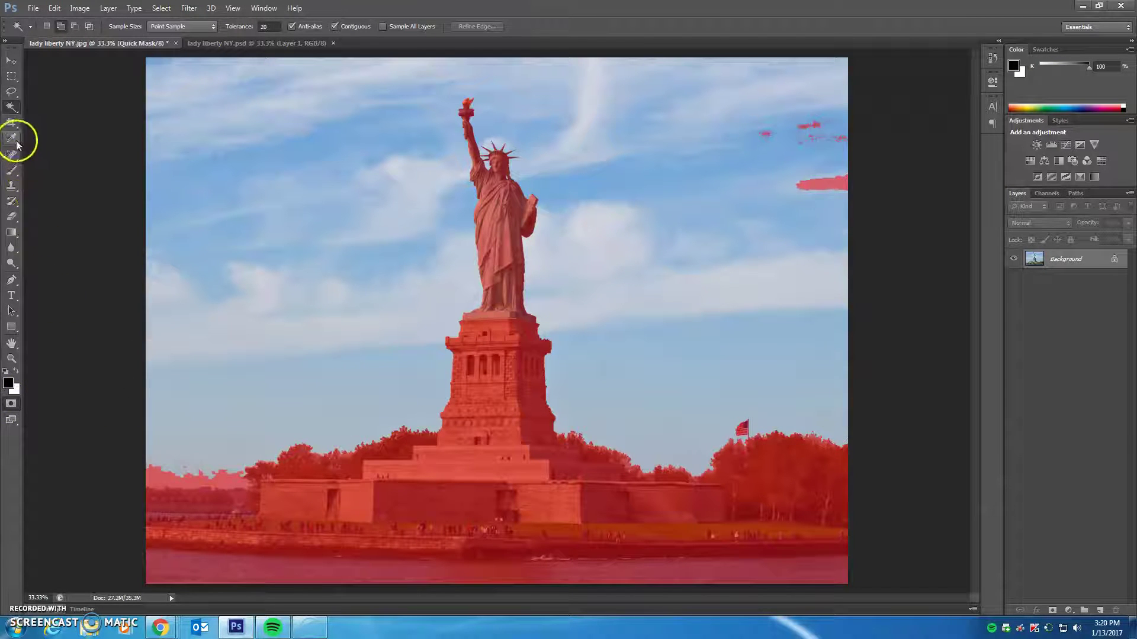
- Switch to the Brush tool and set the brush size to 500 px
click(15, 173)
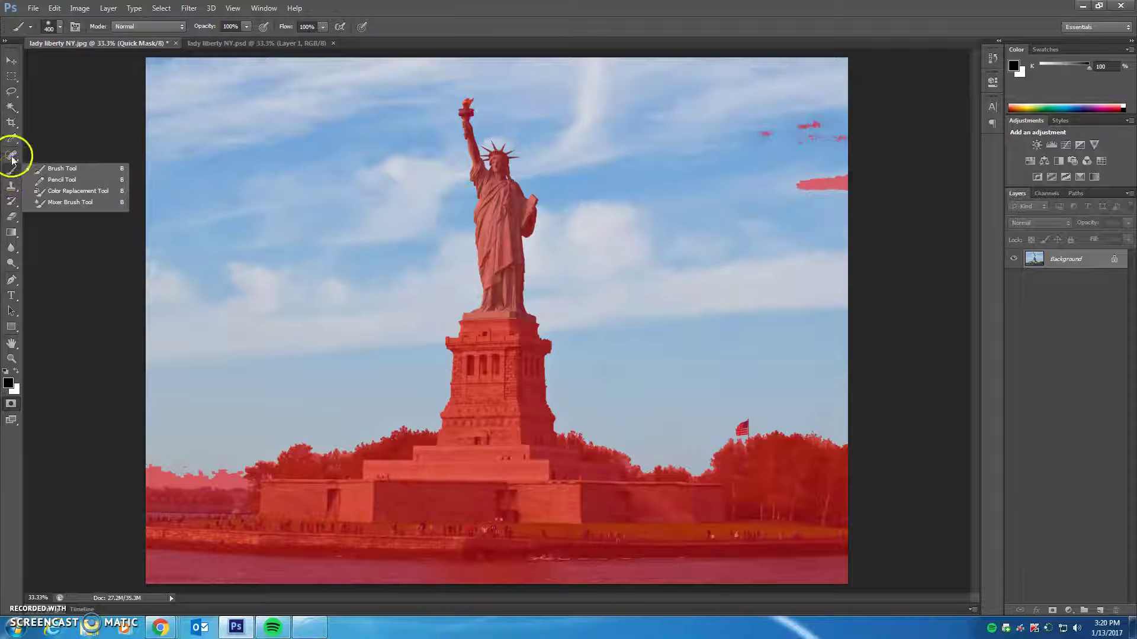
click(88, 173)
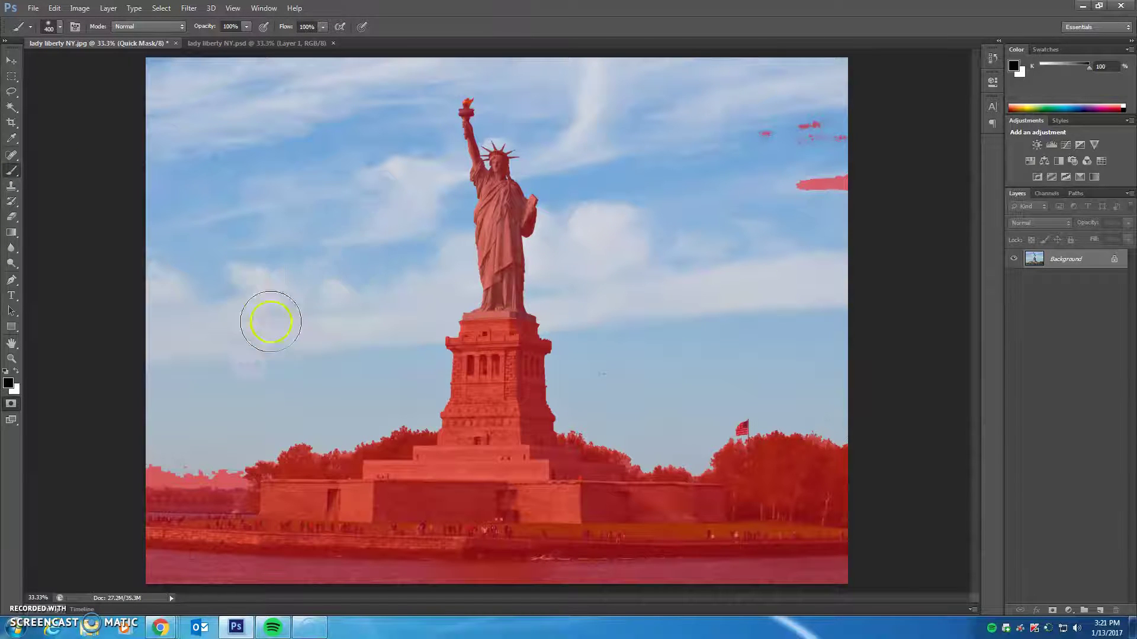
key(bracketleft)
key(bracketleft)
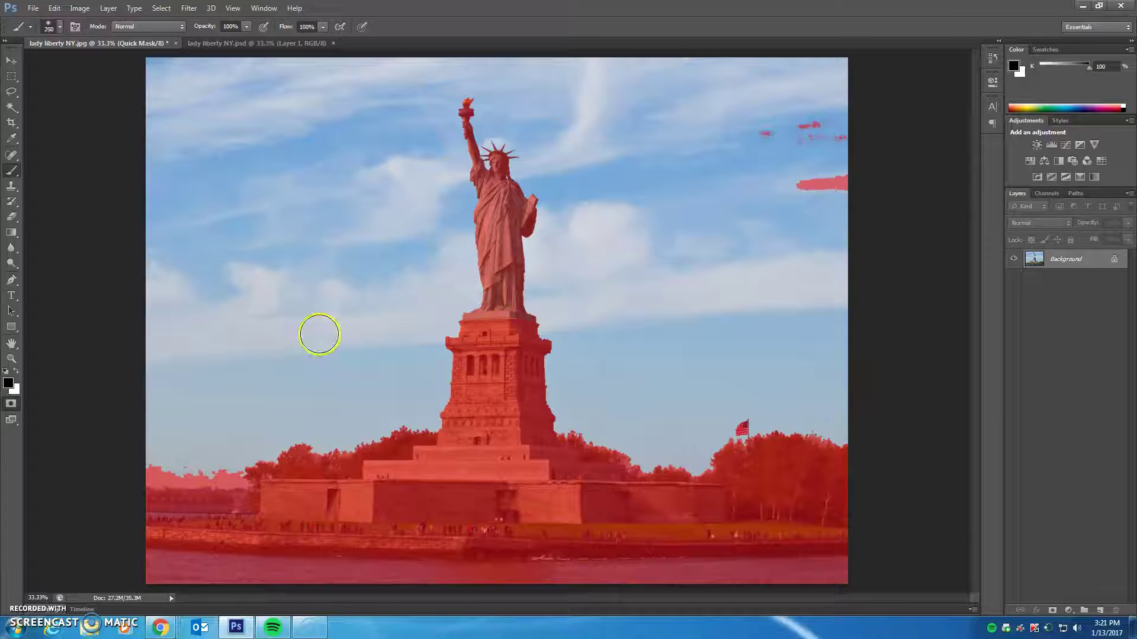
key(bracketright)
key(bracketright)
key(bracketright)
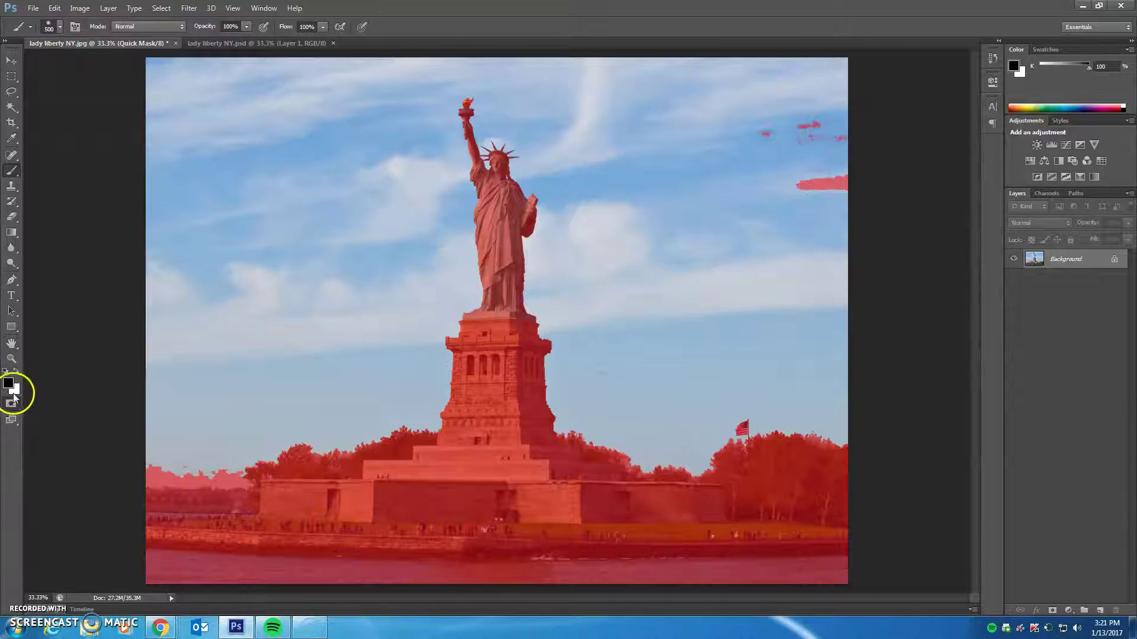
- Paint a large soft black patch on the quick mask over the sky left of the statue
click(328, 221)
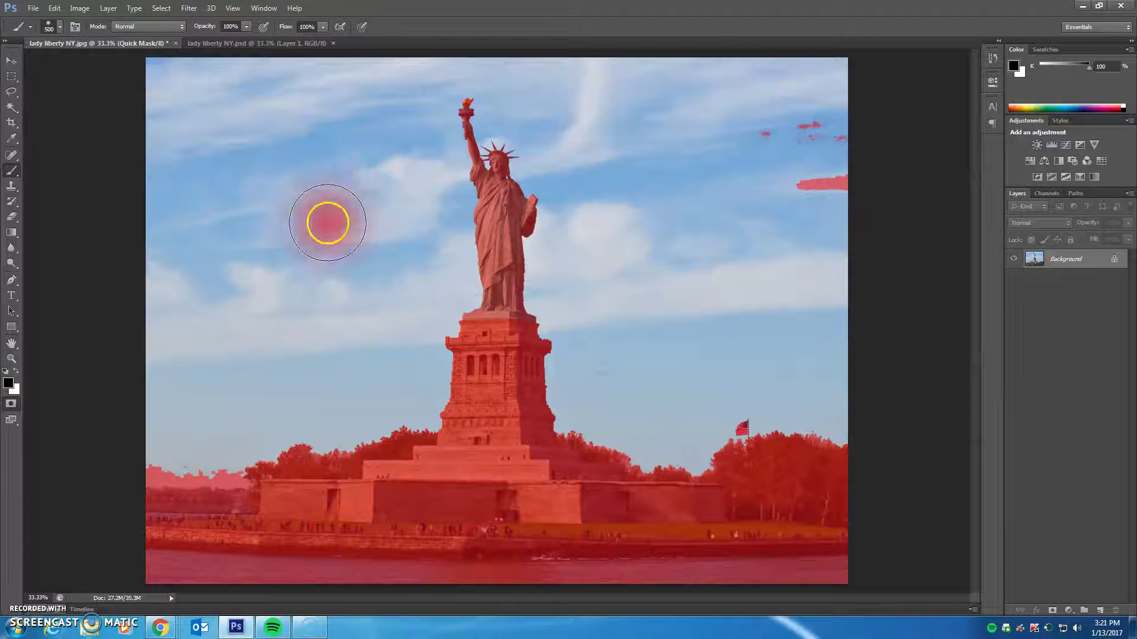
click(312, 208)
mouse_move(294, 235)
mouse_down()
mouse_move(270, 281)
mouse_move(324, 261)
mouse_move(336, 293)
mouse_move(314, 303)
mouse_move(285, 211)
mouse_move(266, 261)
mouse_move(263, 219)
mouse_move(288, 183)
mouse_move(333, 193)
mouse_move(343, 281)
mouse_move(335, 178)
mouse_move(311, 154)
mouse_move(331, 153)
mouse_move(359, 190)
mouse_move(369, 274)
mouse_move(339, 323)
mouse_move(274, 325)
mouse_move(239, 242)
mouse_move(243, 200)
mouse_move(274, 139)
mouse_move(341, 132)
mouse_move(329, 198)
mouse_up()
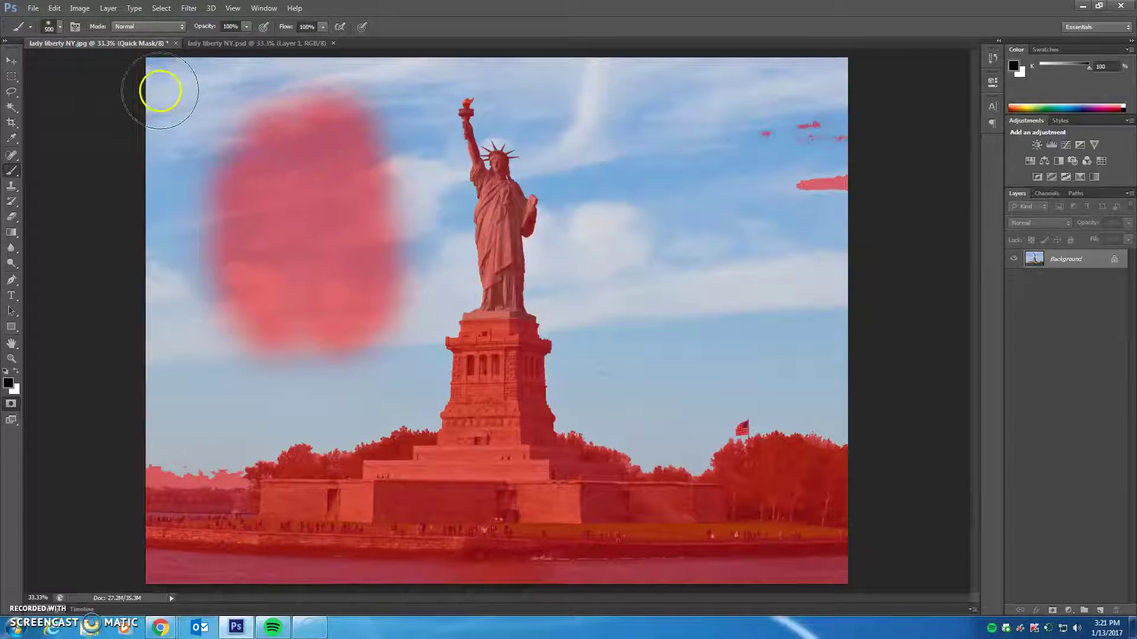
- Set the brush hardness to 100%
click(60, 28)
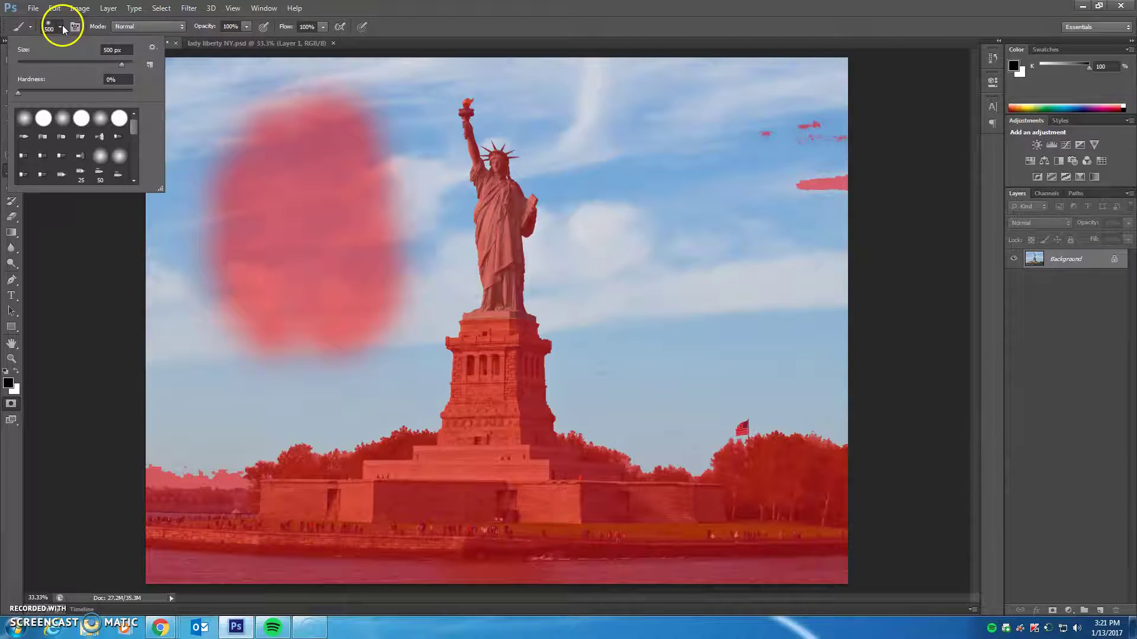
drag(20, 92, 33, 94)
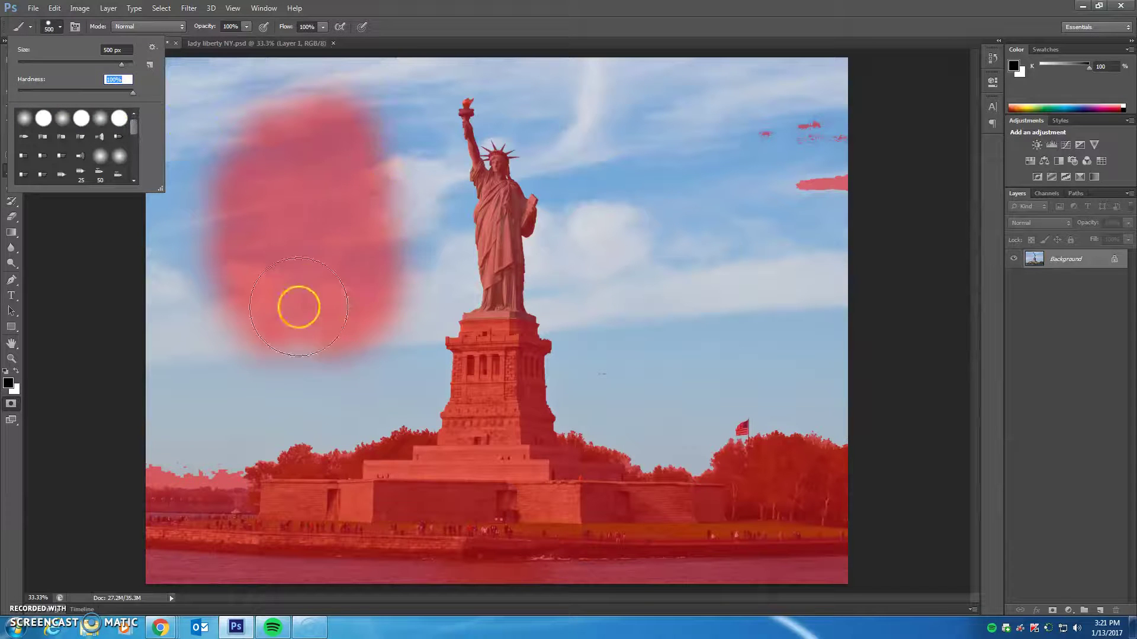
- Paint a hard-edged black patch on the quick mask over the soft patch in the sky beside the statue
click(311, 327)
mouse_move(310, 326)
mouse_down()
mouse_move(330, 335)
mouse_move(350, 325)
mouse_move(379, 255)
mouse_move(379, 221)
mouse_move(388, 257)
mouse_move(371, 338)
mouse_move(355, 153)
mouse_move(368, 160)
mouse_move(327, 112)
mouse_move(259, 148)
mouse_move(251, 236)
mouse_move(366, 313)
mouse_up()
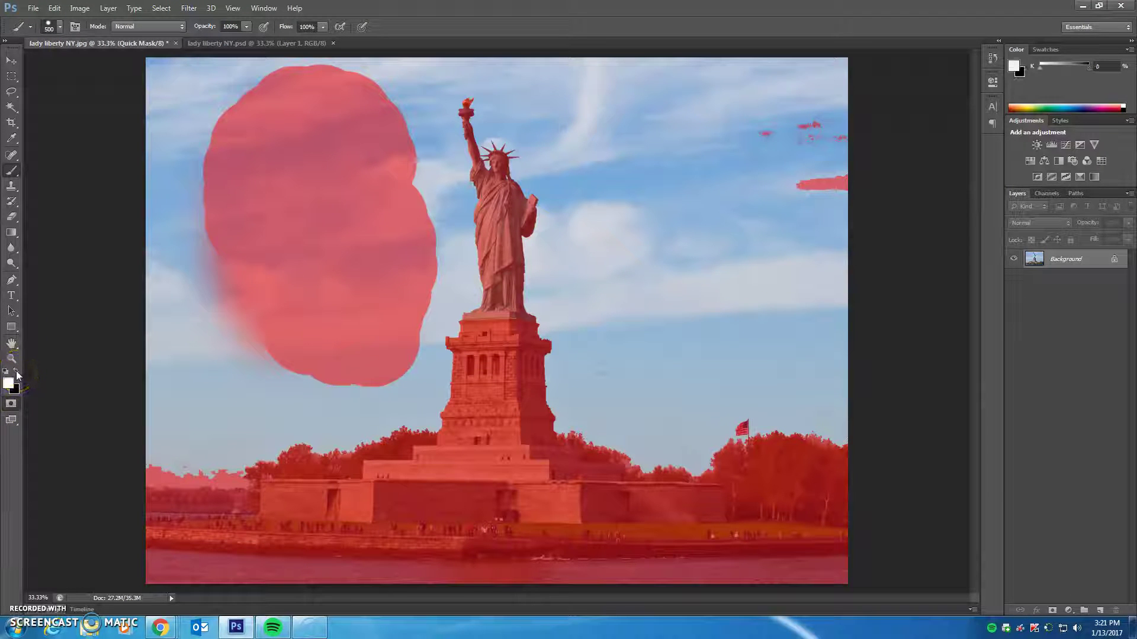
- Paint with white to clear the mask from the sky patch, the stray cloud spots, and the island, outer trees and water
mouse_move(234, 284)
mouse_down()
mouse_move(246, 325)
mouse_move(332, 365)
mouse_move(363, 357)
mouse_move(378, 332)
mouse_move(397, 189)
mouse_move(375, 134)
mouse_move(323, 83)
mouse_move(269, 94)
mouse_move(232, 141)
mouse_move(204, 264)
mouse_up()
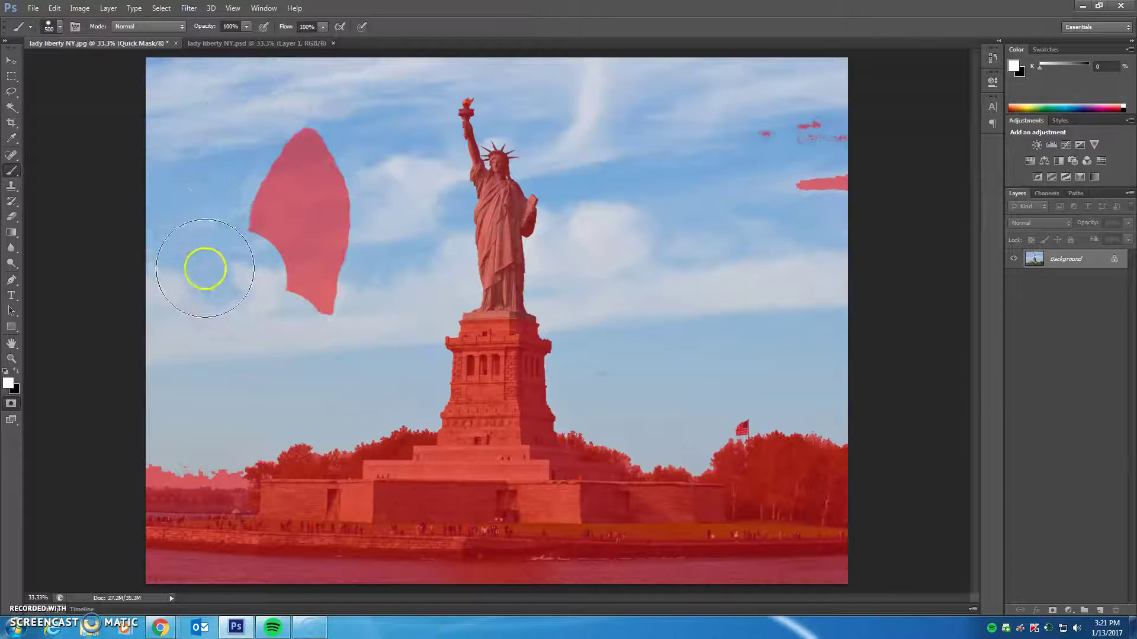
mouse_move(299, 129)
mouse_down()
mouse_move(319, 175)
mouse_move(294, 226)
mouse_move(303, 308)
mouse_move(346, 231)
mouse_move(720, 158)
mouse_move(765, 162)
mouse_move(787, 139)
mouse_move(845, 133)
mouse_move(855, 181)
mouse_move(784, 182)
mouse_move(796, 193)
mouse_move(718, 160)
mouse_move(756, 175)
mouse_up()
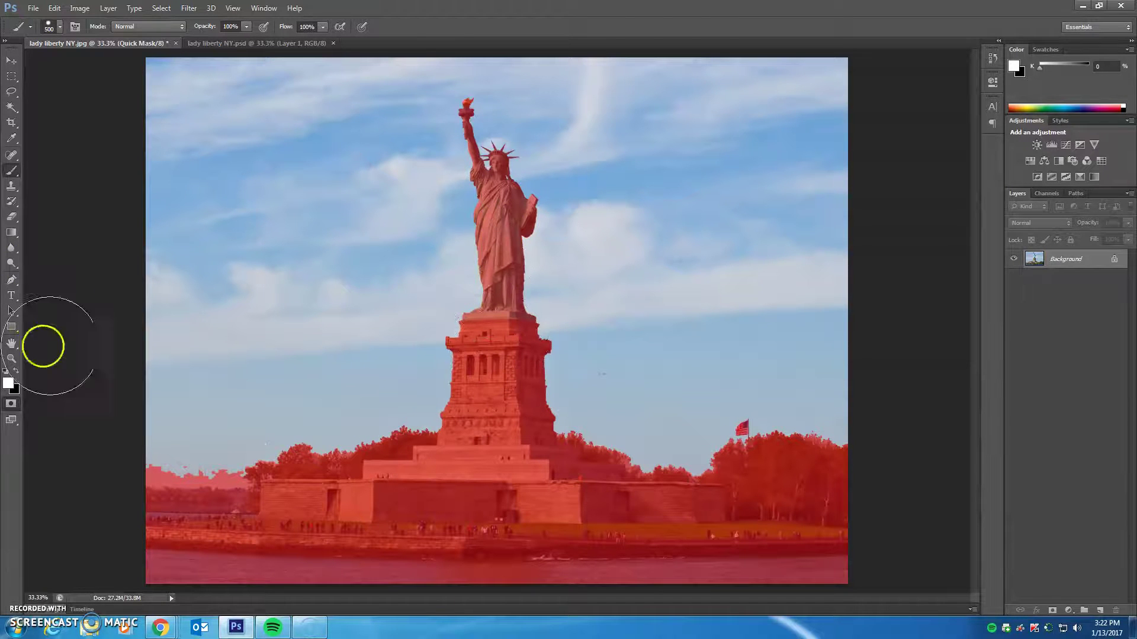
mouse_move(294, 391)
mouse_down()
mouse_move(310, 587)
mouse_move(285, 524)
mouse_move(215, 478)
mouse_move(152, 534)
mouse_move(206, 572)
mouse_move(746, 557)
mouse_move(880, 539)
mouse_move(857, 480)
mouse_move(788, 450)
mouse_move(728, 460)
mouse_move(694, 491)
mouse_move(562, 532)
mouse_move(797, 490)
mouse_move(786, 501)
mouse_move(628, 441)
mouse_up()
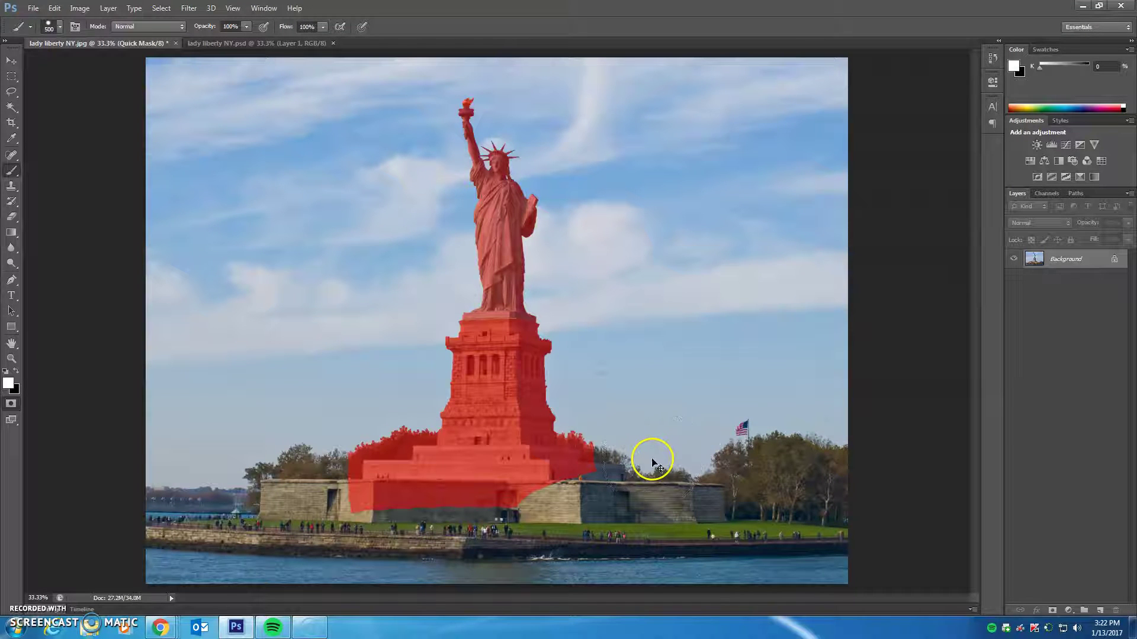
- Reduce the brush to 150 px and paint white over the remaining masked trees, stone terraces and airplane around the pedestal
key(ctrl+plus)
key(ctrl+plus)
drag(634, 460, 676, 201)
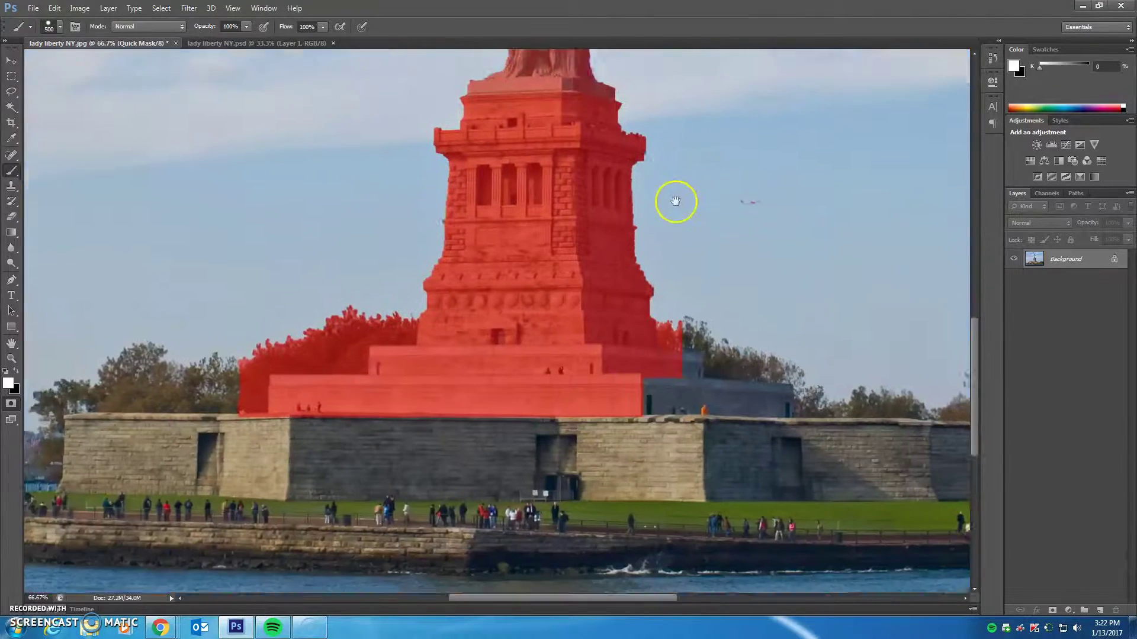
drag(650, 261, 634, 294)
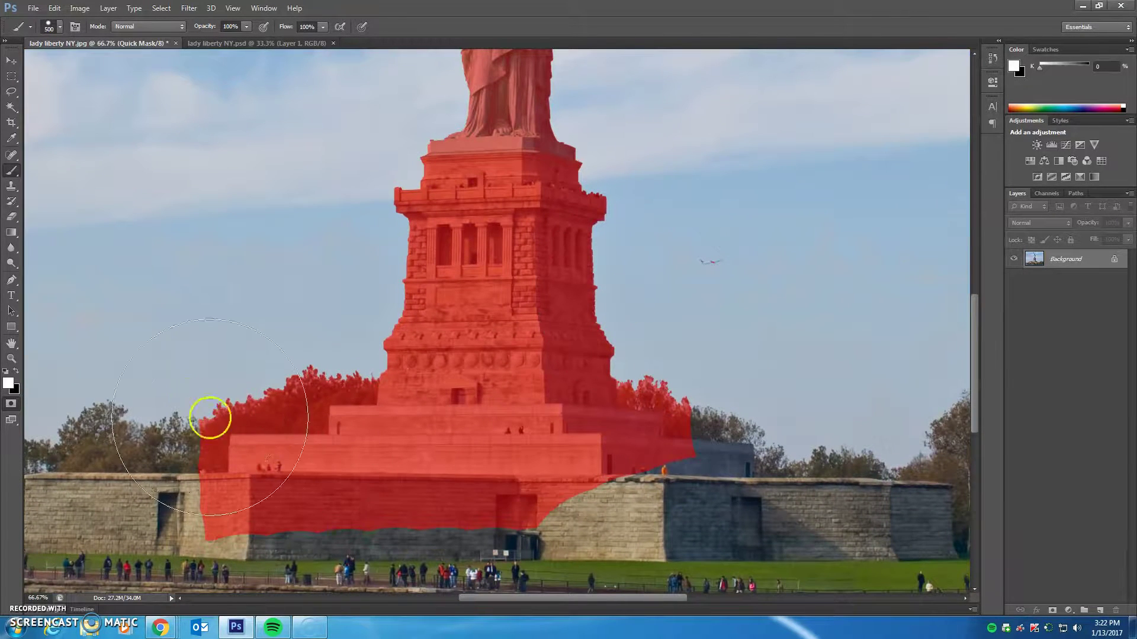
key(bracketleft)
key(bracketleft)
key(bracketleft)
key(bracketleft)
key(bracketleft)
mouse_move(317, 381)
mouse_down()
mouse_move(344, 375)
mouse_move(349, 433)
mouse_move(385, 439)
mouse_move(648, 433)
mouse_move(648, 375)
mouse_move(671, 465)
mouse_move(612, 495)
mouse_move(428, 535)
mouse_move(228, 536)
mouse_move(214, 492)
mouse_move(219, 436)
mouse_move(249, 391)
mouse_up()
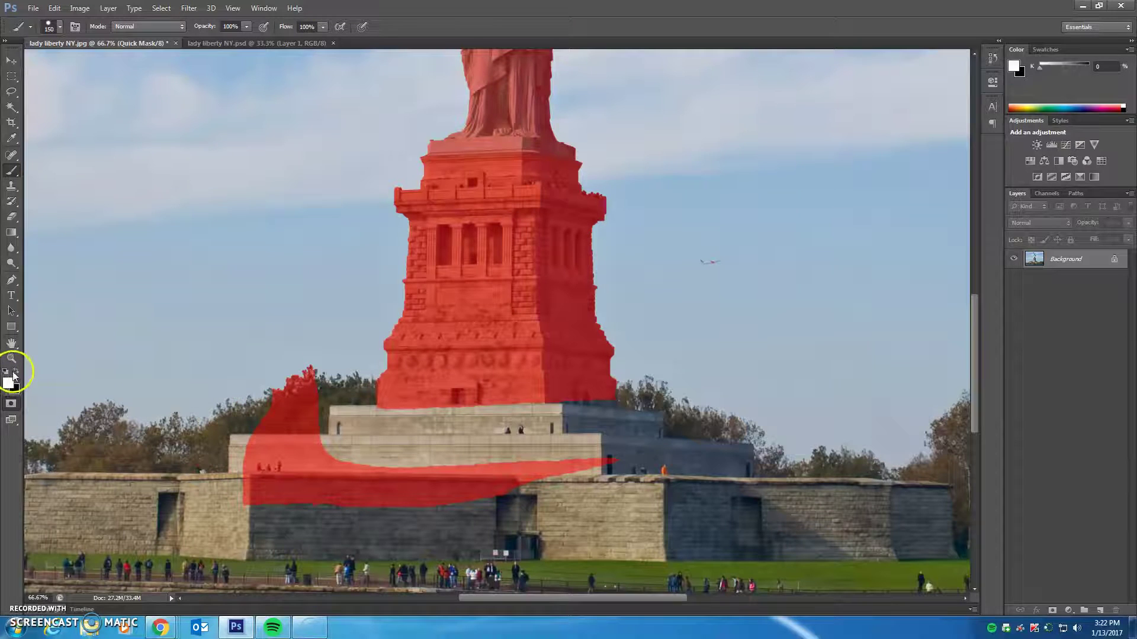
mouse_move(312, 356)
mouse_down()
mouse_move(266, 411)
mouse_move(245, 483)
mouse_move(284, 369)
mouse_move(313, 342)
mouse_move(311, 379)
mouse_move(265, 440)
mouse_move(259, 486)
mouse_move(274, 509)
mouse_move(313, 435)
mouse_move(347, 438)
mouse_up()
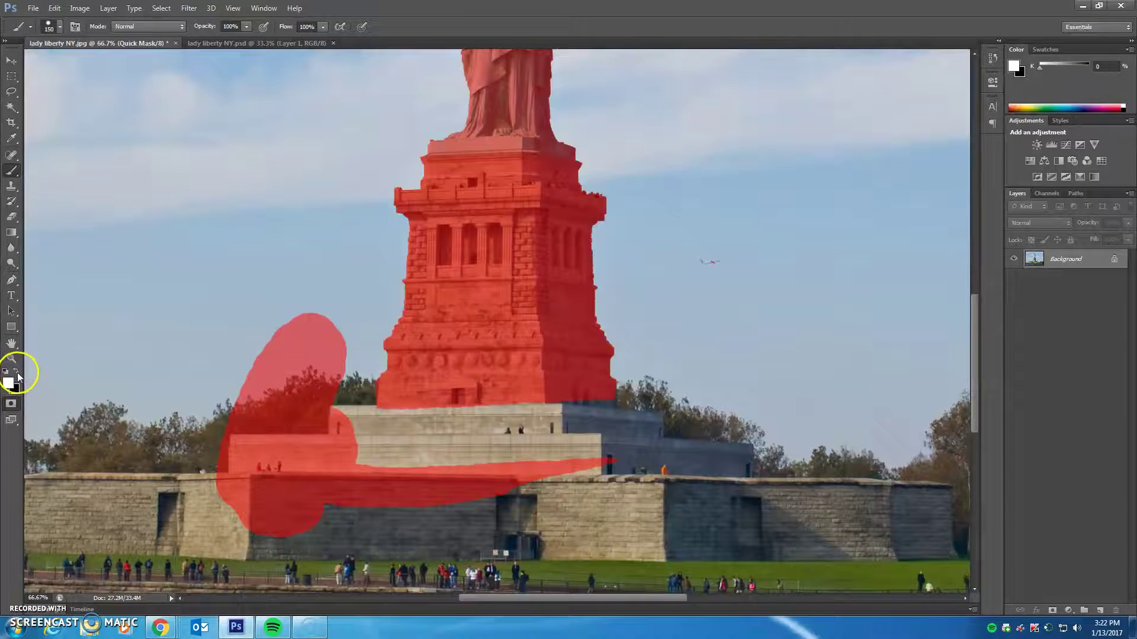
mouse_move(290, 322)
mouse_down()
mouse_move(264, 355)
mouse_move(223, 521)
mouse_move(272, 511)
mouse_move(309, 350)
mouse_move(325, 385)
mouse_move(320, 528)
mouse_move(329, 476)
mouse_move(459, 480)
mouse_move(697, 450)
mouse_up()
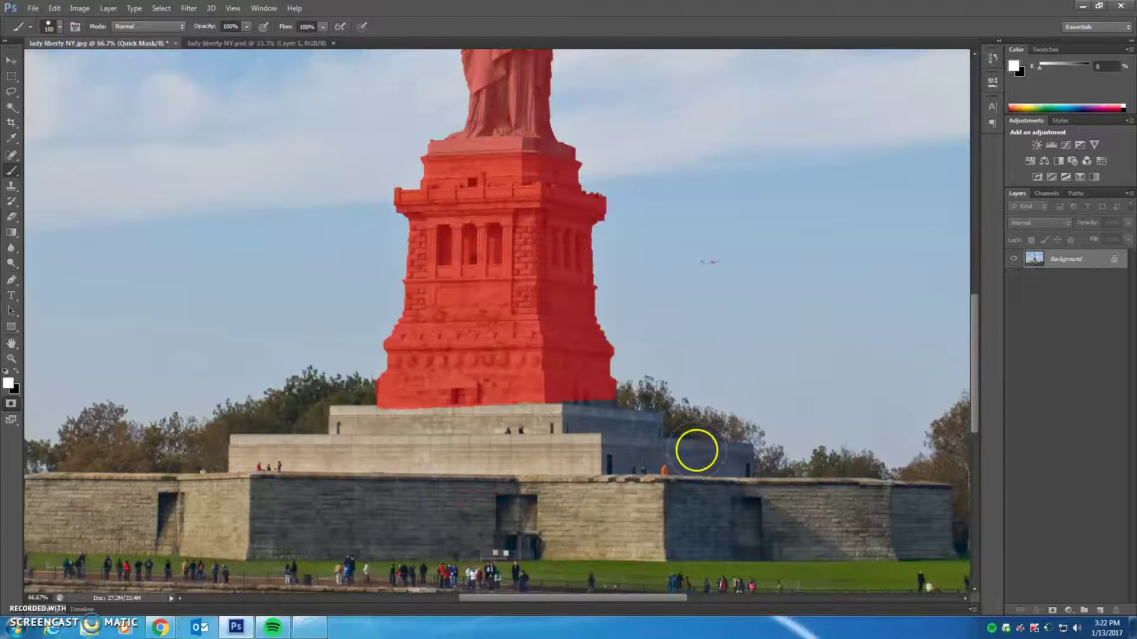
click(715, 255)
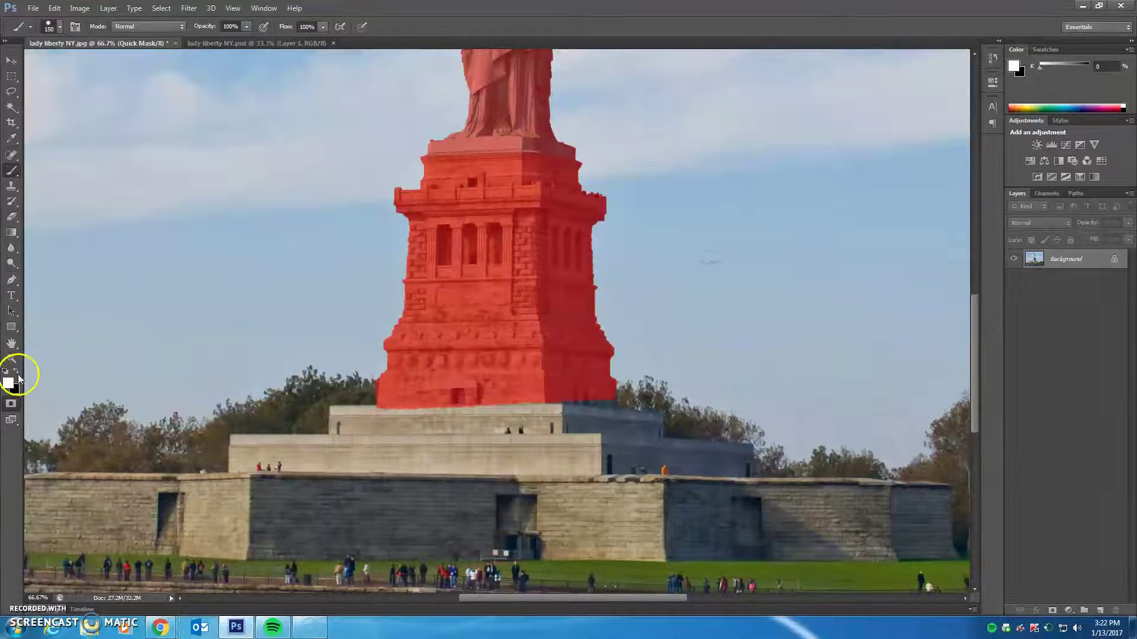
- Switch to black with a 40 px brush and fill in the mask at the pedestal's lower right corner
key(bracketright)
key(bracketleft)
key(bracketleft)
key(bracketleft)
key(bracketleft)
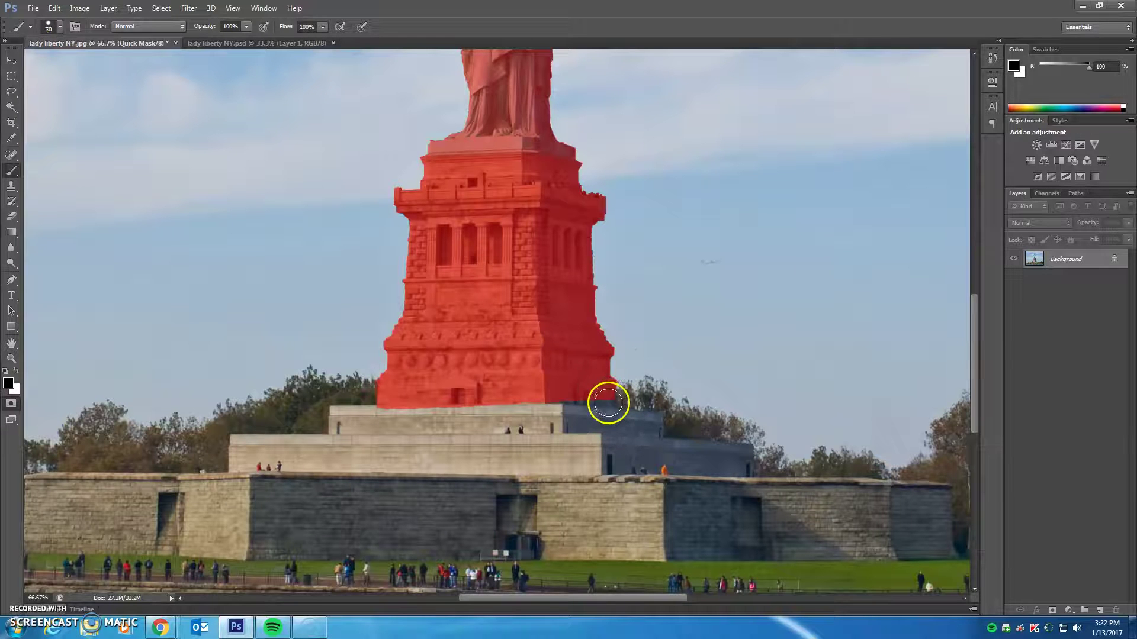
key(ctrl+plus)
key(ctrl+plus)
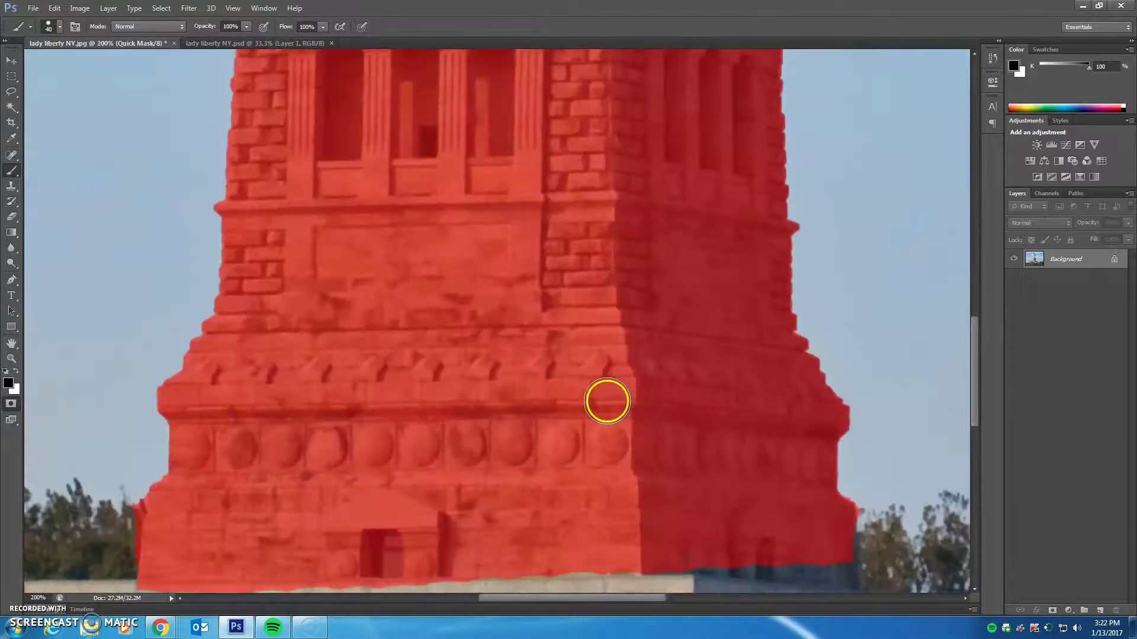
drag(601, 390, 384, 216)
drag(616, 383, 340, 372)
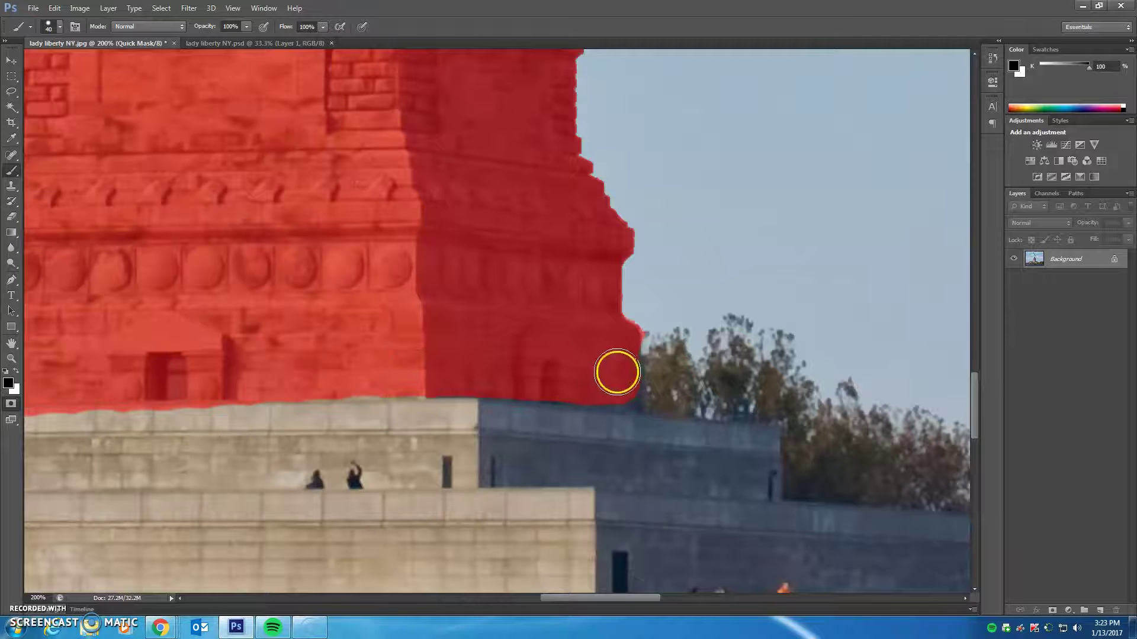
drag(620, 372, 619, 381)
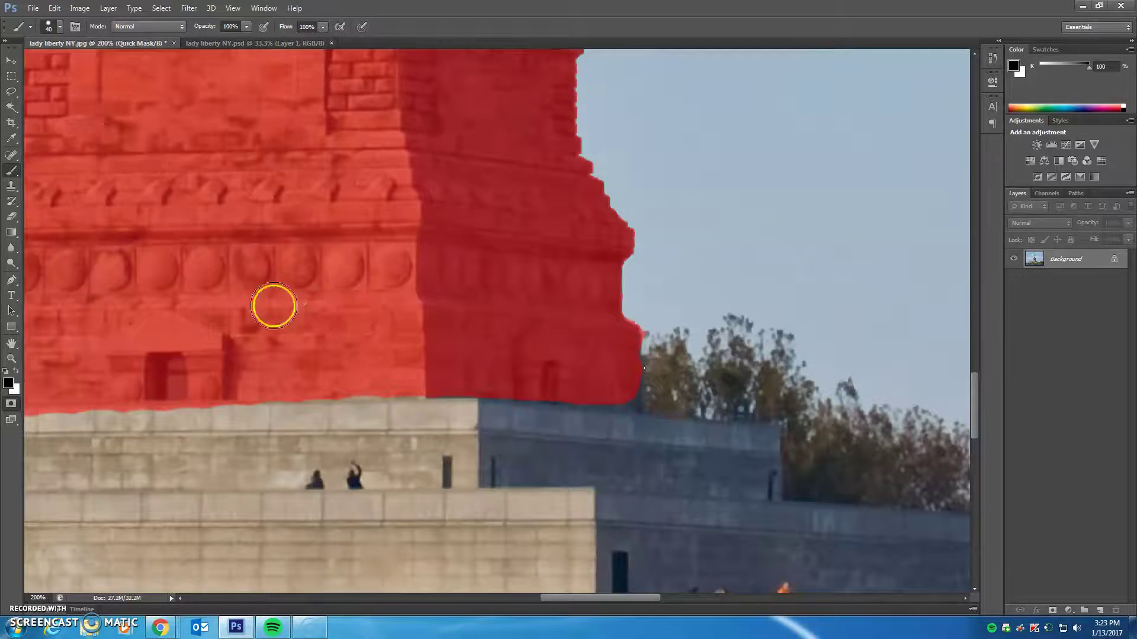
- Leave Quick Mask mode and invert the selection to select the statue and pedestal
key(ctrl+minus)
key(ctrl+minus)
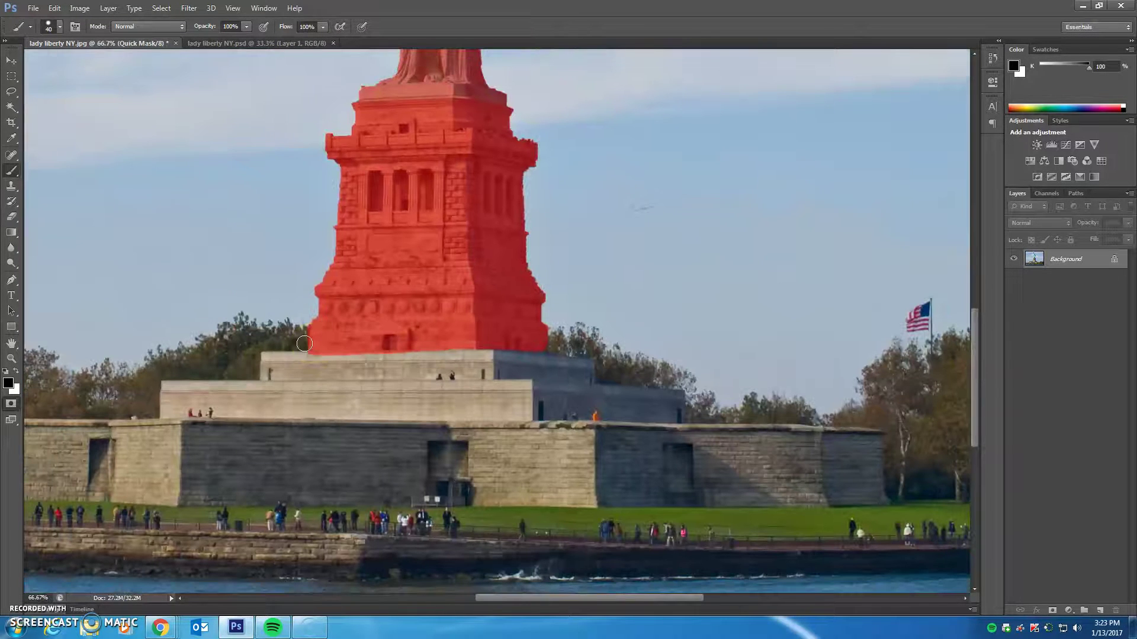
key(ctrl+minus)
drag(467, 249, 605, 333)
key(ctrl+minus)
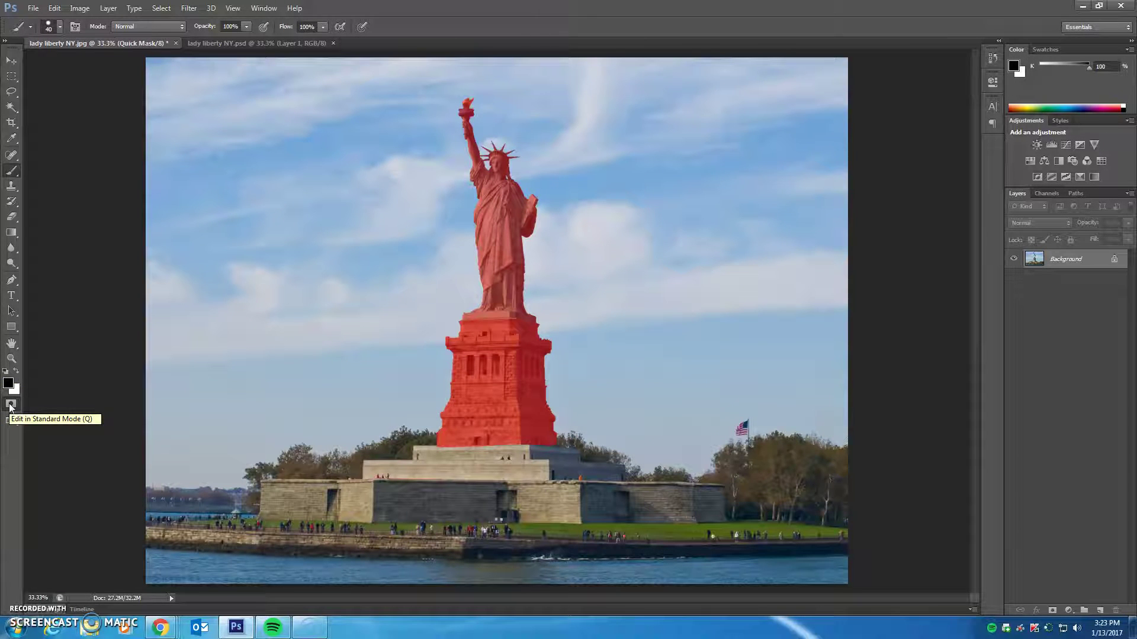
click(11, 405)
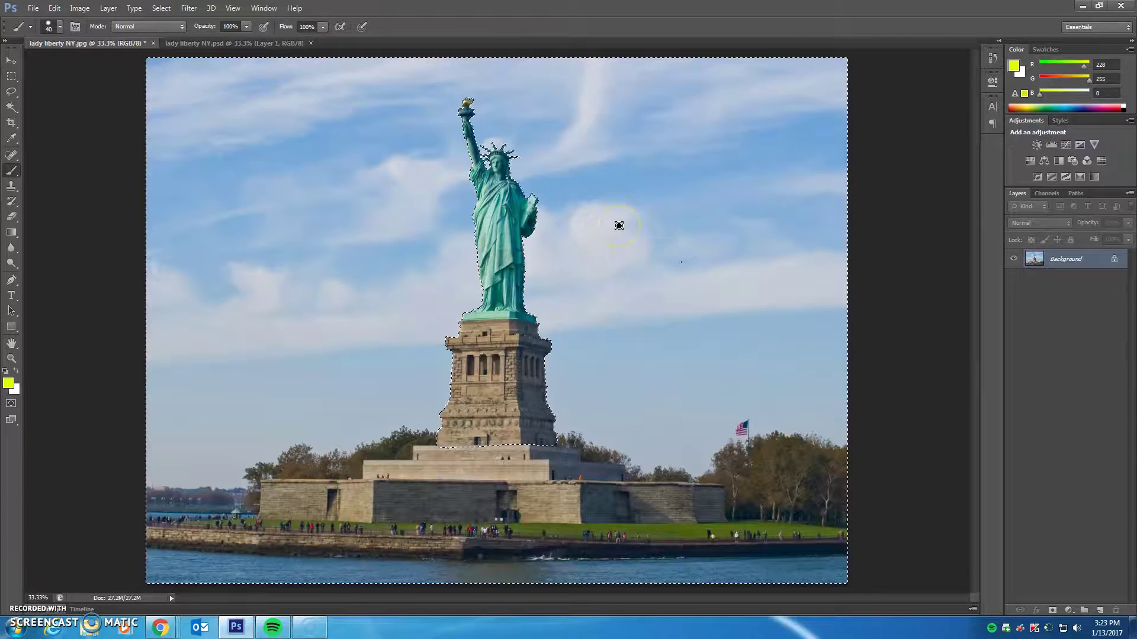
click(160, 11)
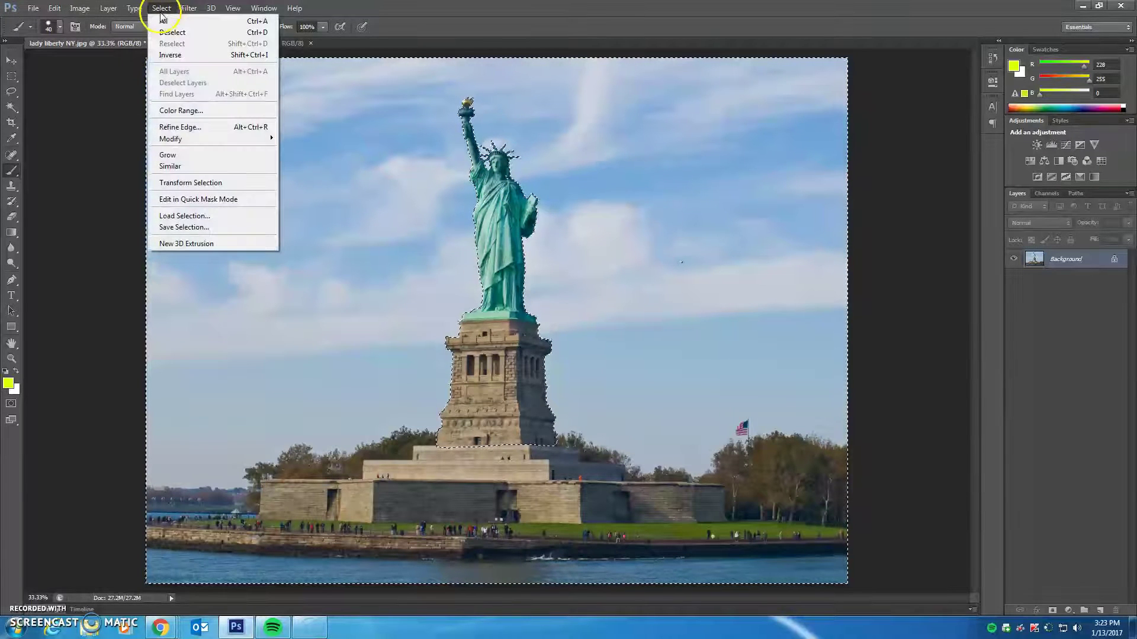
click(194, 55)
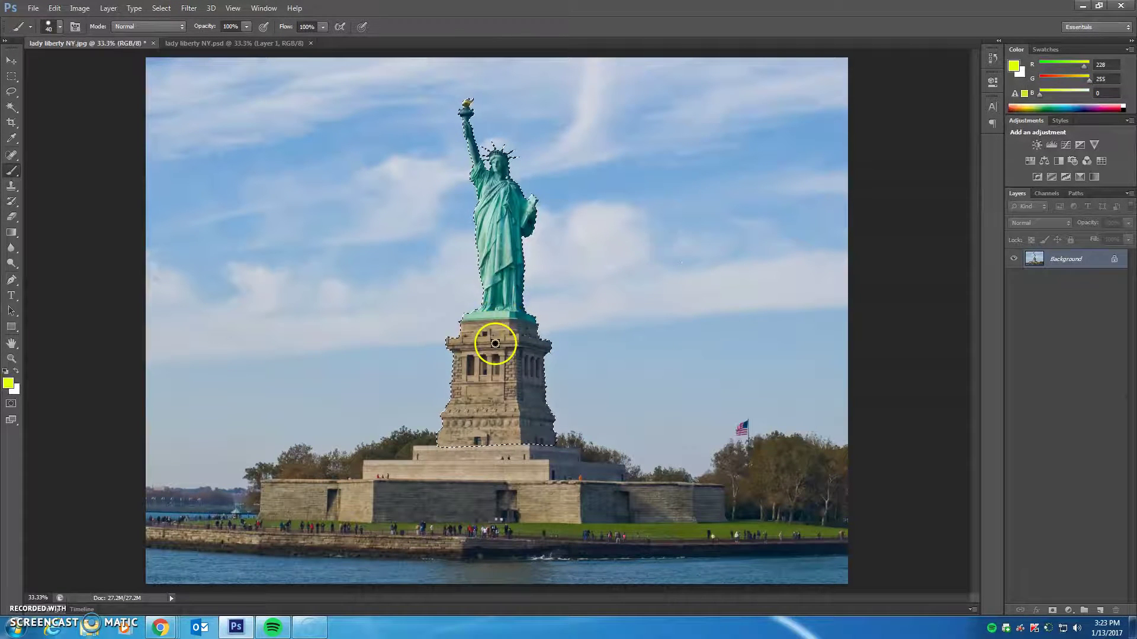
- Copy the selected statue and pedestal to a new layer and hide the Background layer
key(ctrl+j)
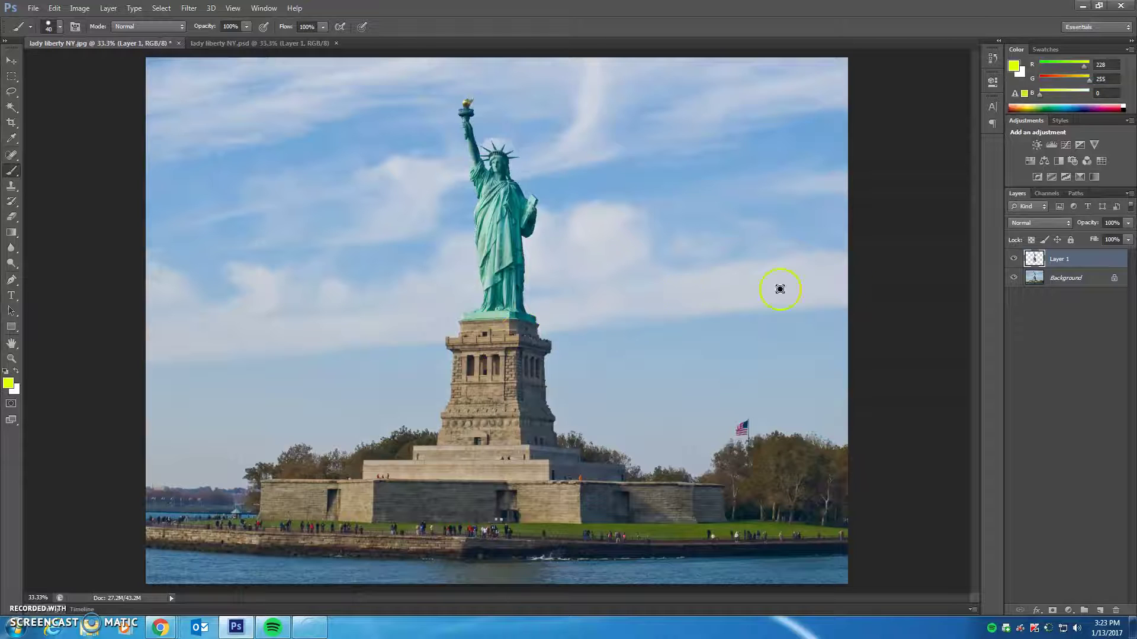
click(1015, 278)
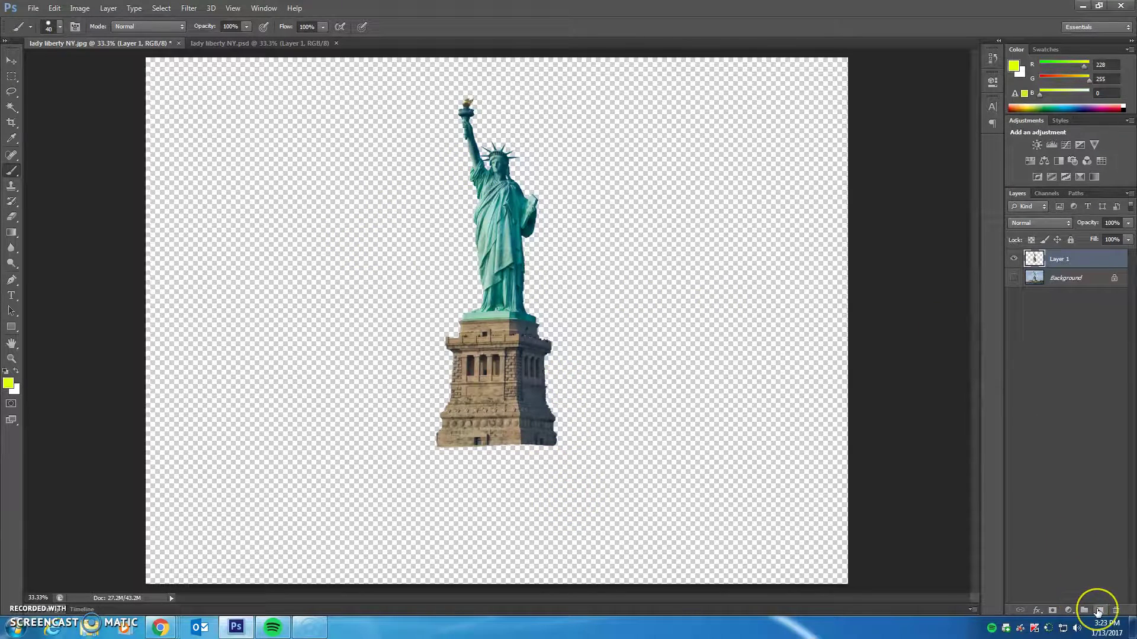
- Add an empty layer and set the first color stop of the Gradient tool's orange-white-blue gradient to red (ff0000)
click(1099, 611)
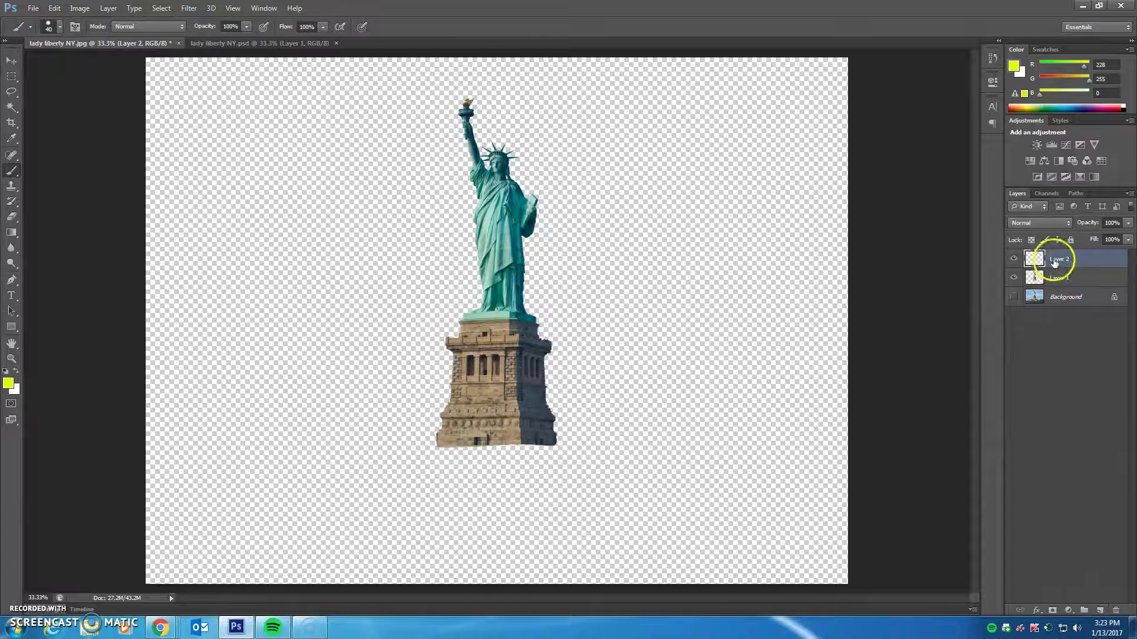
click(13, 234)
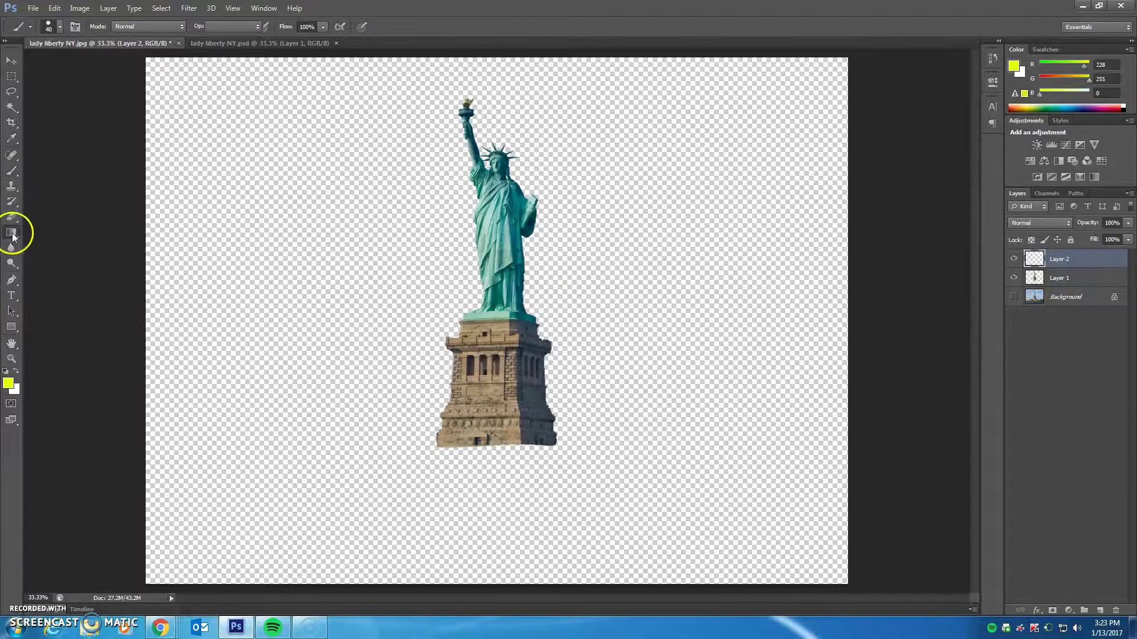
click(65, 231)
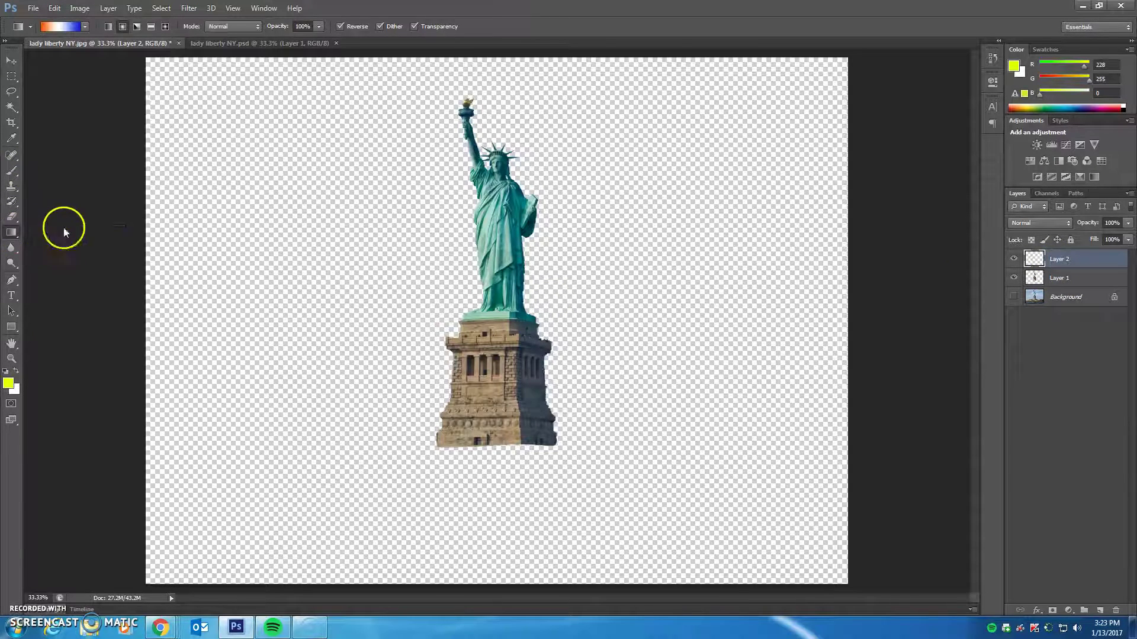
click(65, 27)
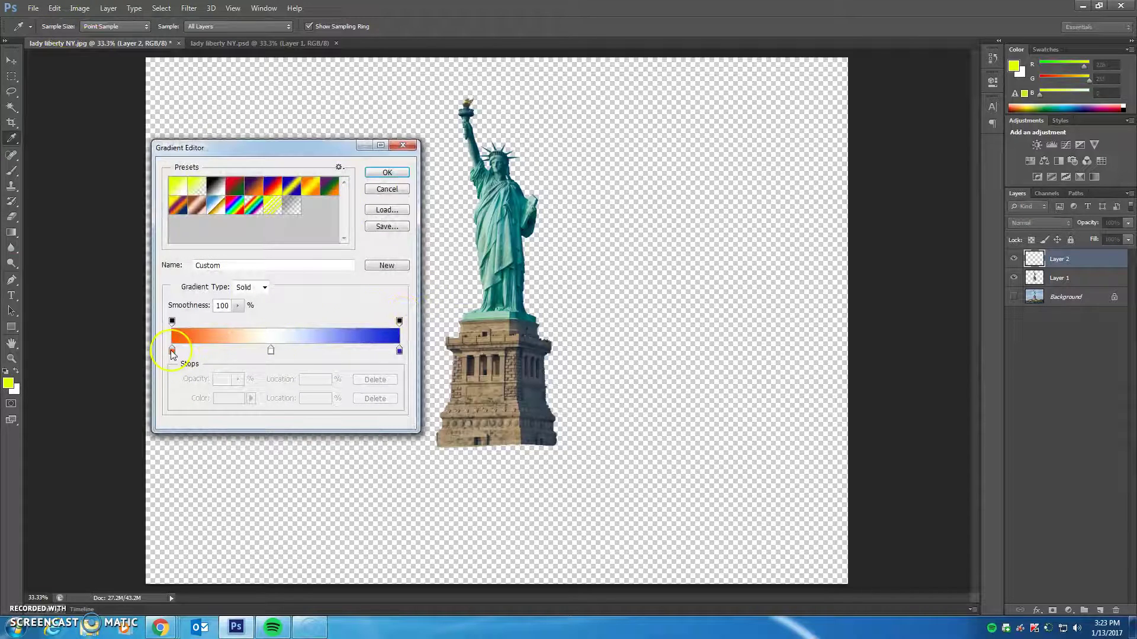
double_click(173, 351)
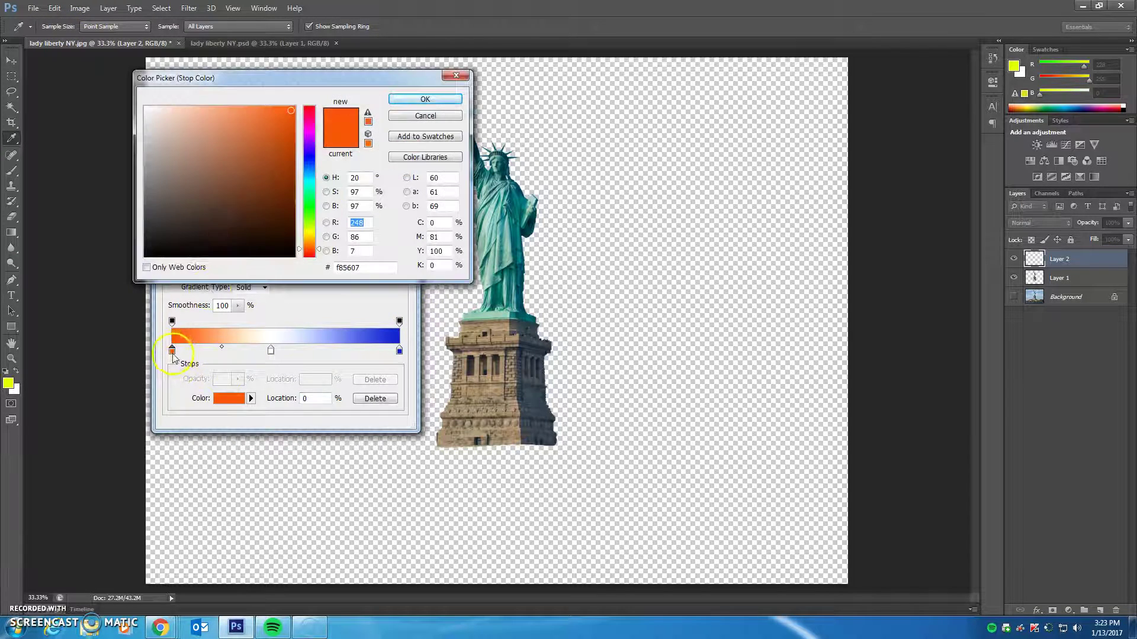
click(267, 223)
drag(309, 169, 307, 258)
drag(272, 203, 301, 97)
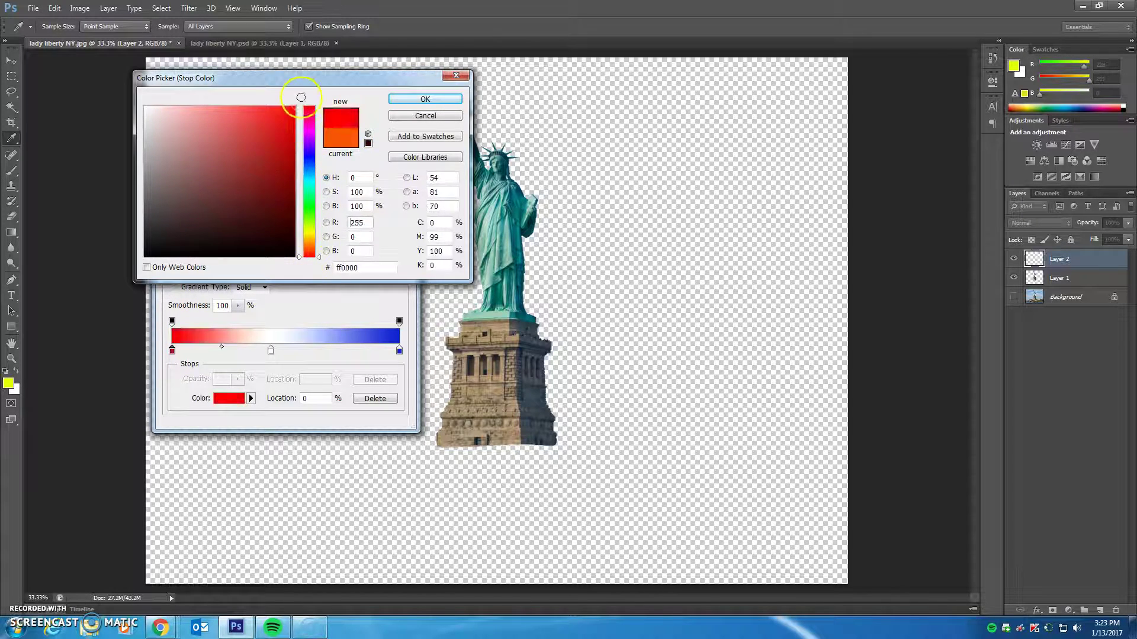
click(408, 99)
click(386, 172)
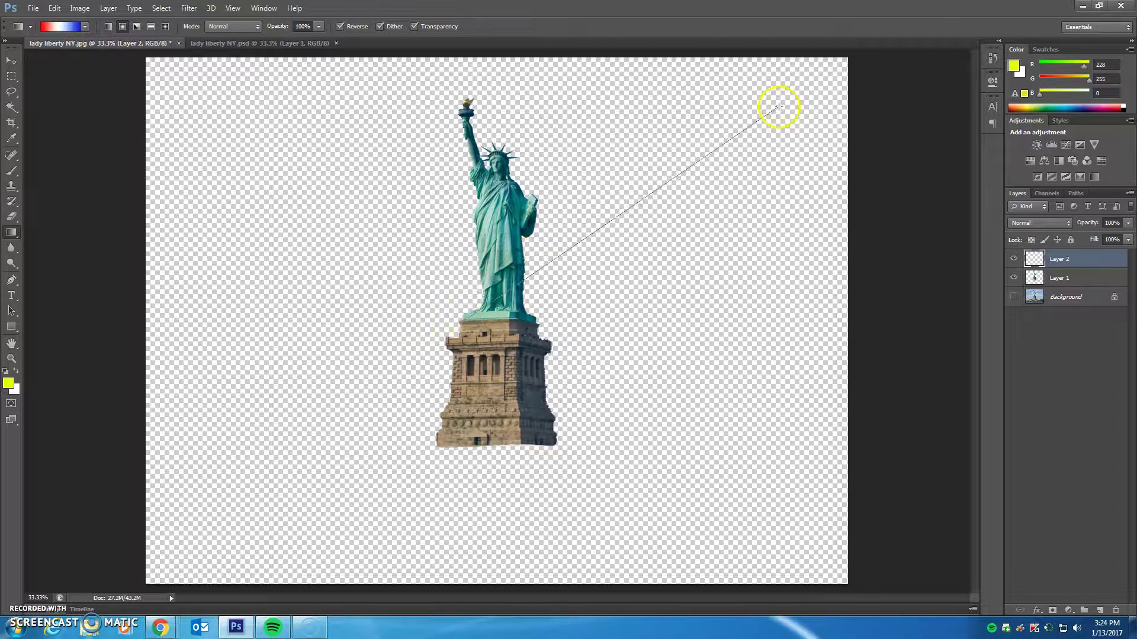
- Draw a radial red-white-blue gradient from the statue's base toward the upper right sky area and place its layer beneath the statue layer
drag(468, 320, 749, 136)
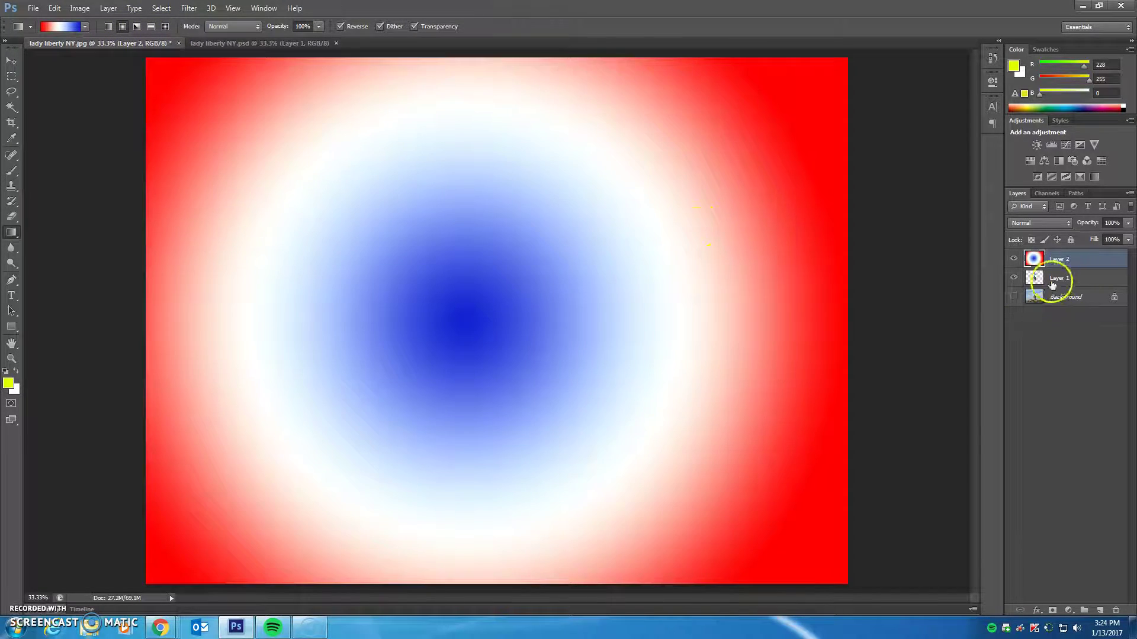
drag(1051, 260, 1051, 287)
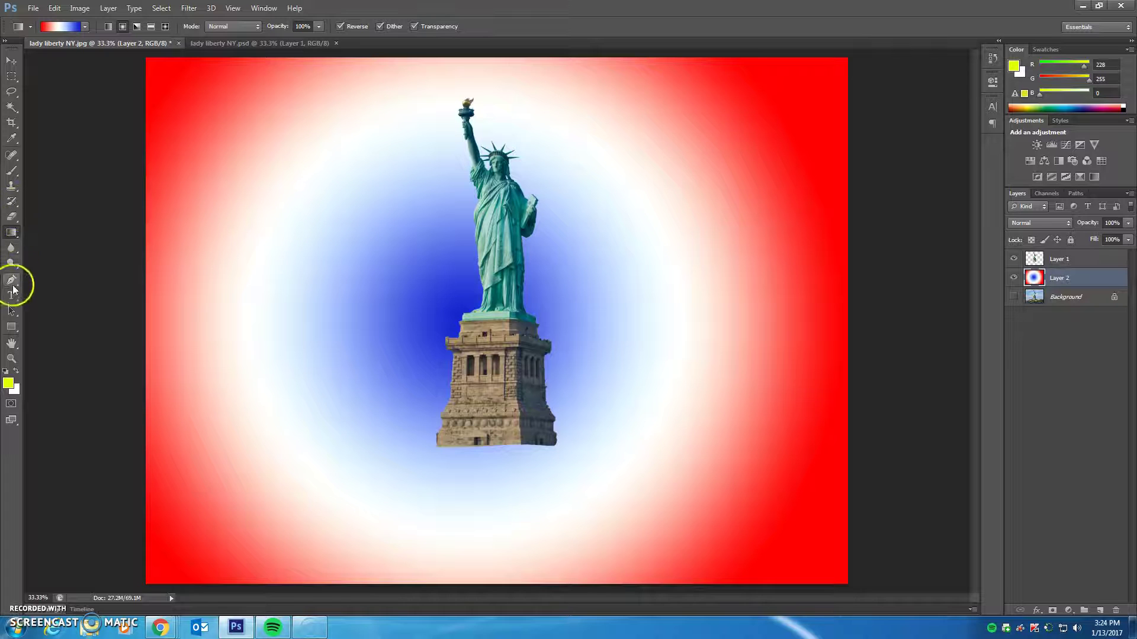
- Add a text line with the author's name below and left of the pedestal and set its size to 227 pt
click(232, 523)
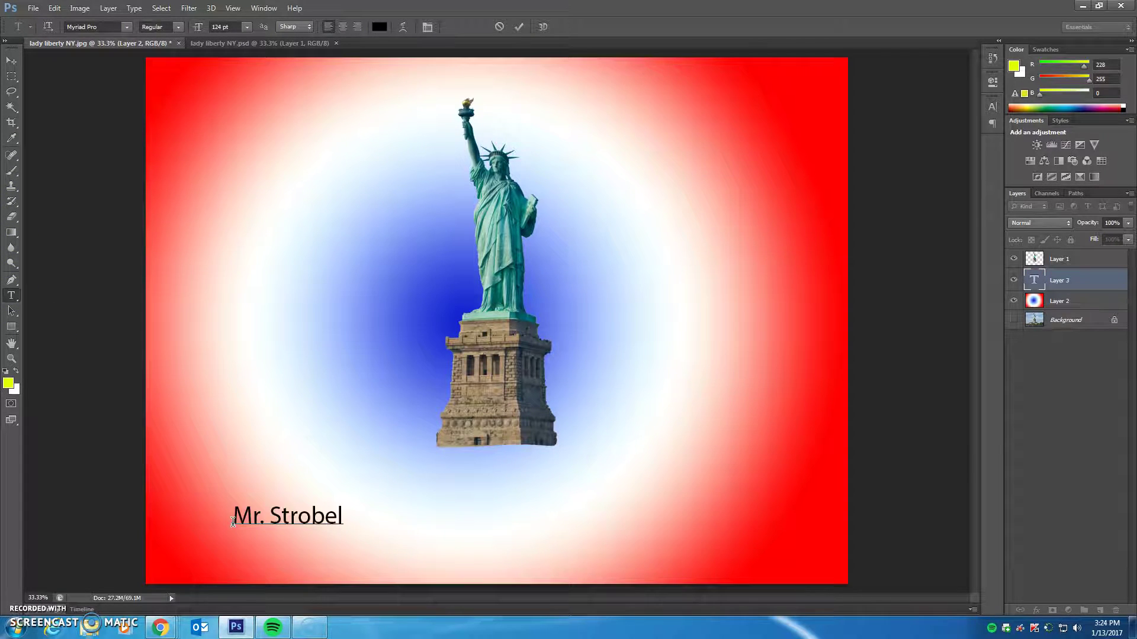
click(521, 26)
drag(197, 26, 863, 482)
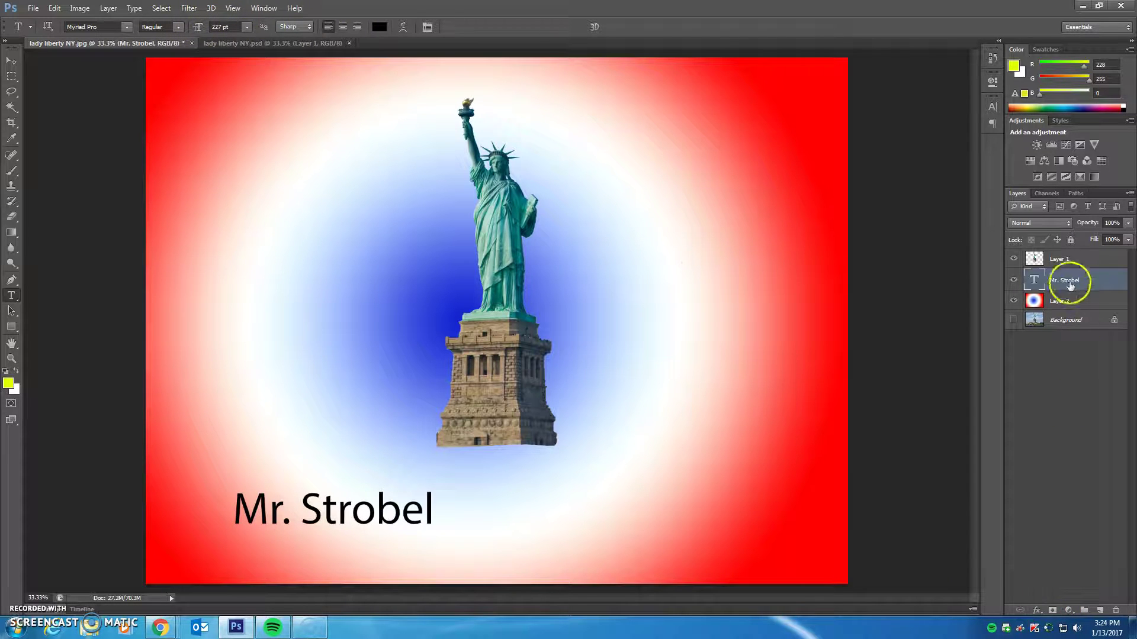
- Add a white drop shadow to the name text with Normal blend mode, distance 14 px, spread 24% and size 54 px
click(1037, 611)
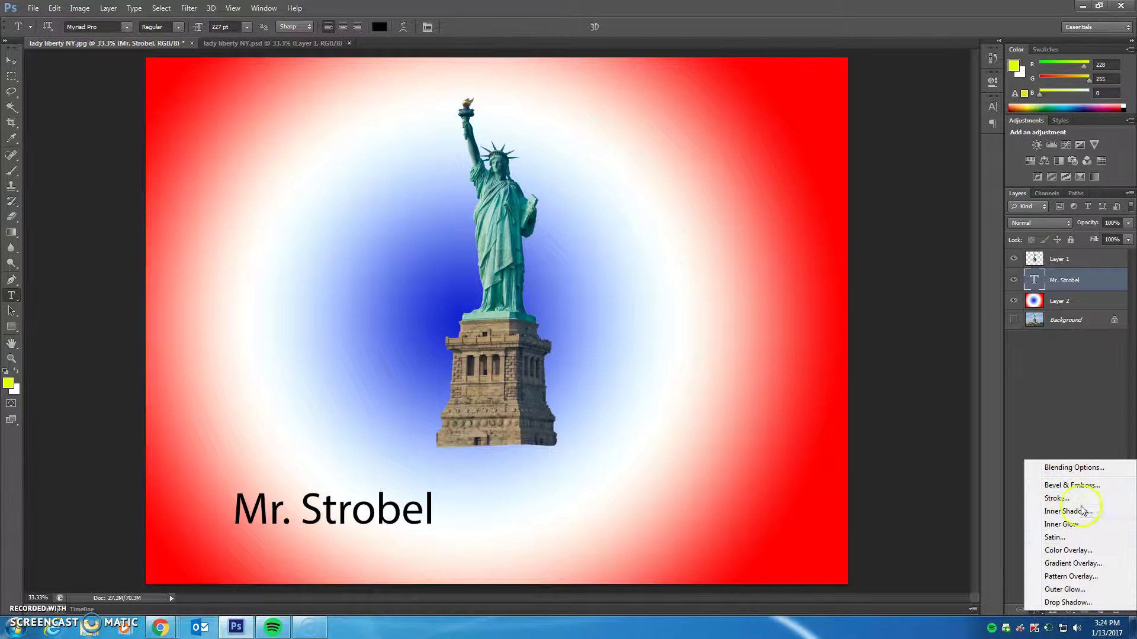
click(1066, 601)
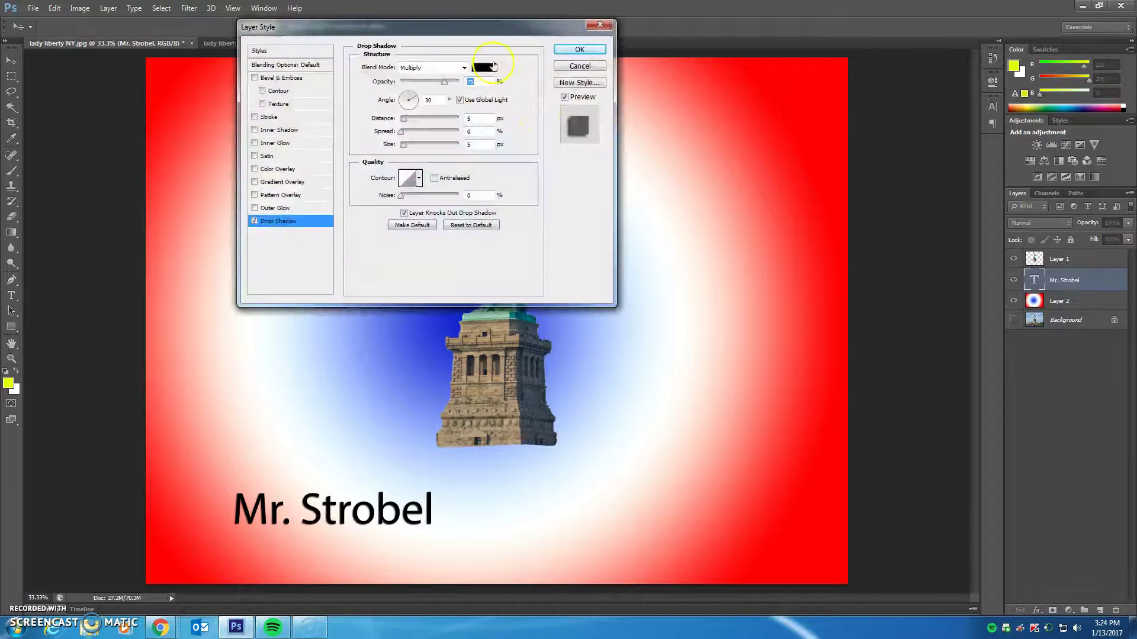
drag(437, 25, 811, 227)
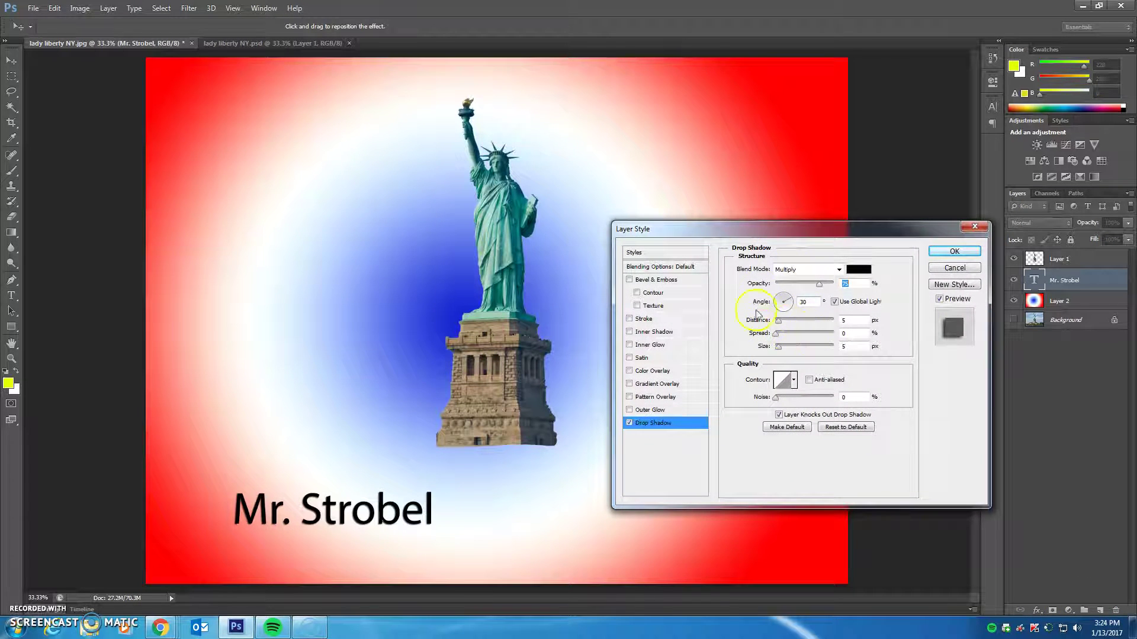
click(858, 270)
drag(188, 174, 142, 94)
click(396, 105)
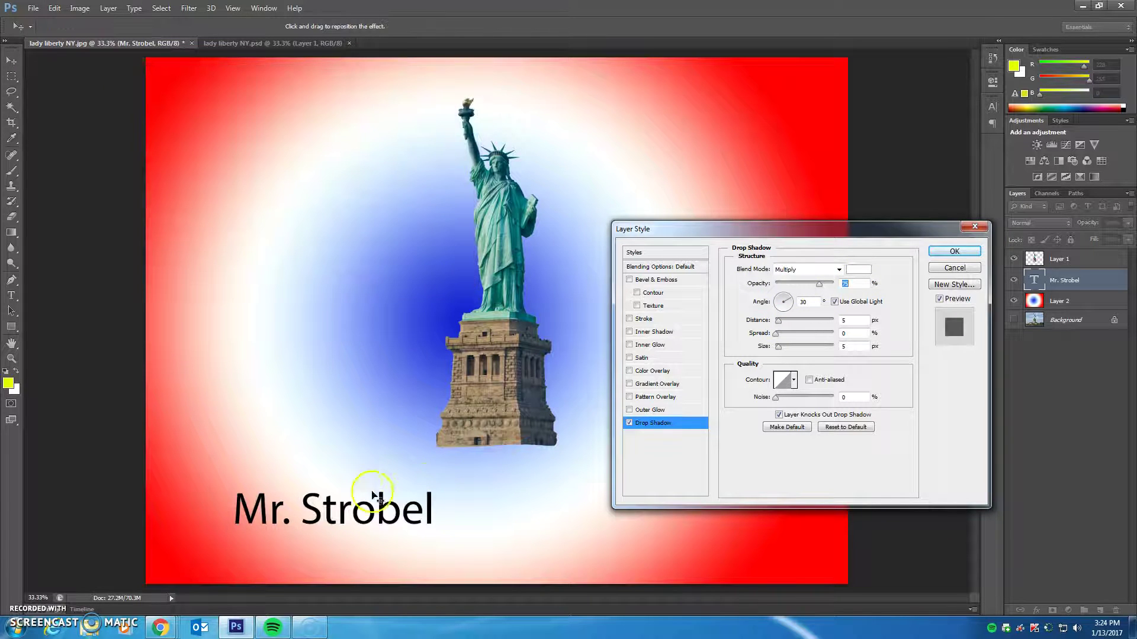
click(816, 275)
click(818, 279)
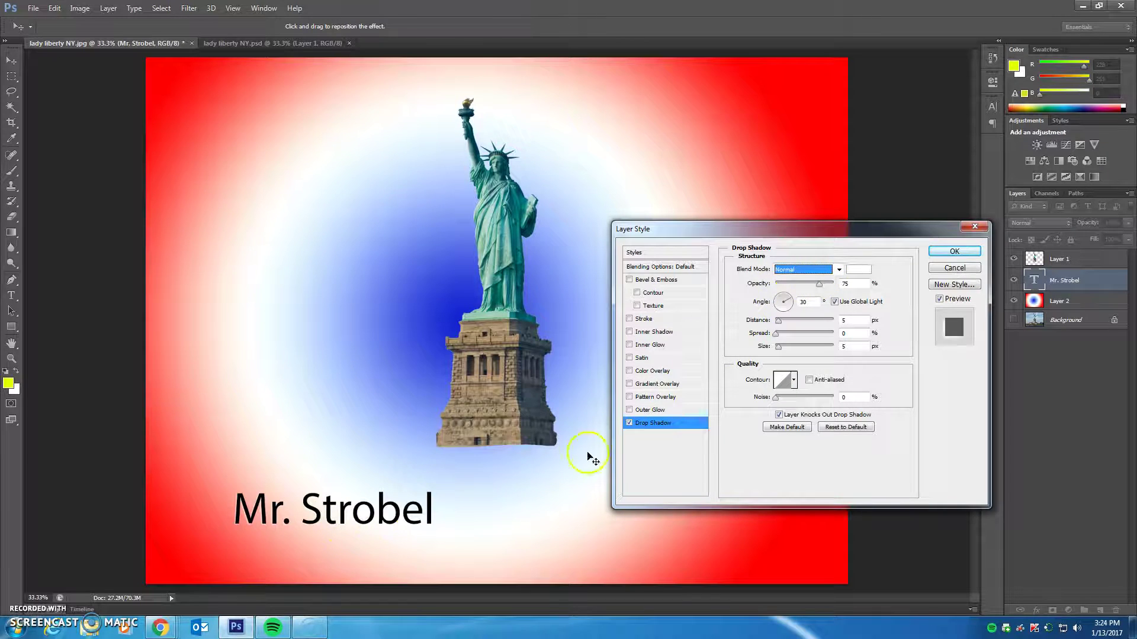
mouse_move(781, 350)
mouse_down()
mouse_move(801, 322)
mouse_move(787, 323)
mouse_move(794, 336)
mouse_up()
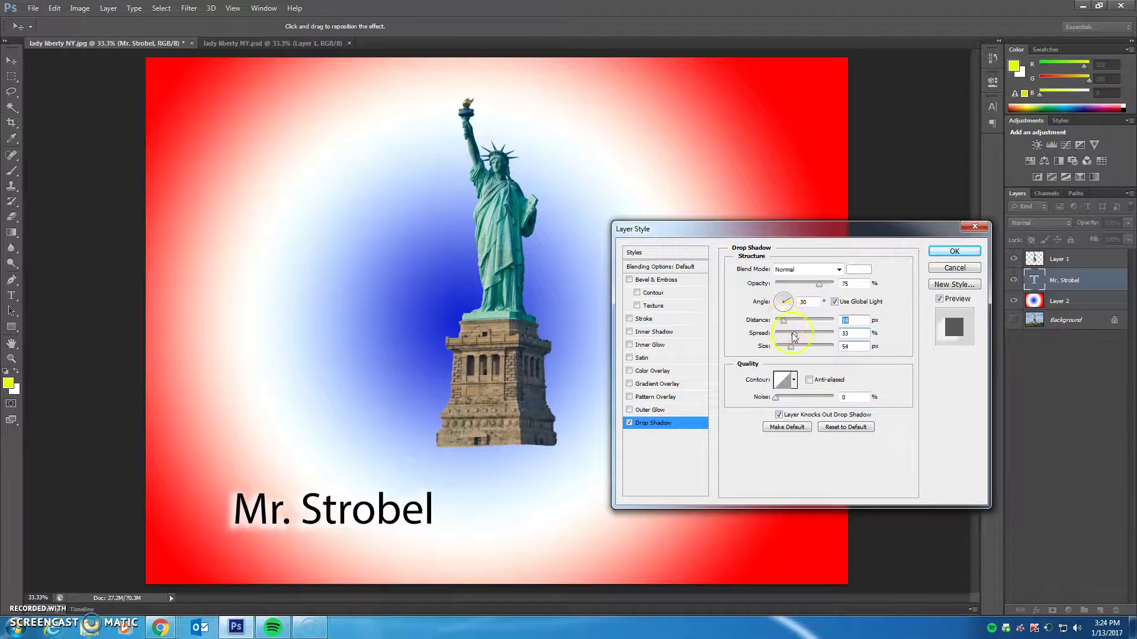
- Add an outside stroke to the name text in blue (004dfb) and make it thicker
click(662, 320)
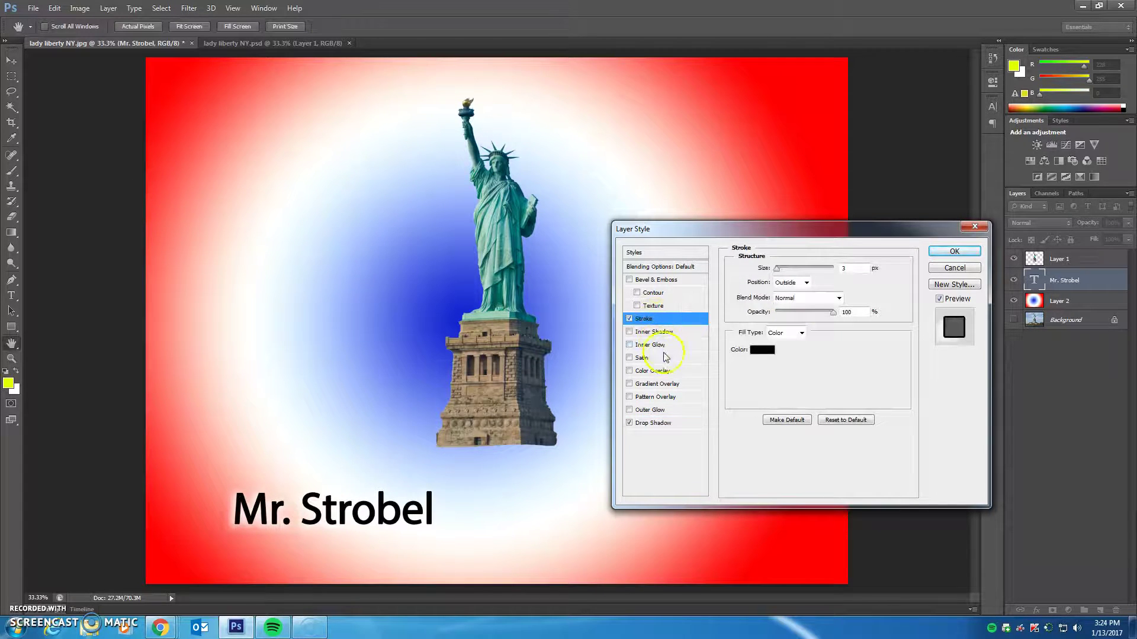
click(762, 349)
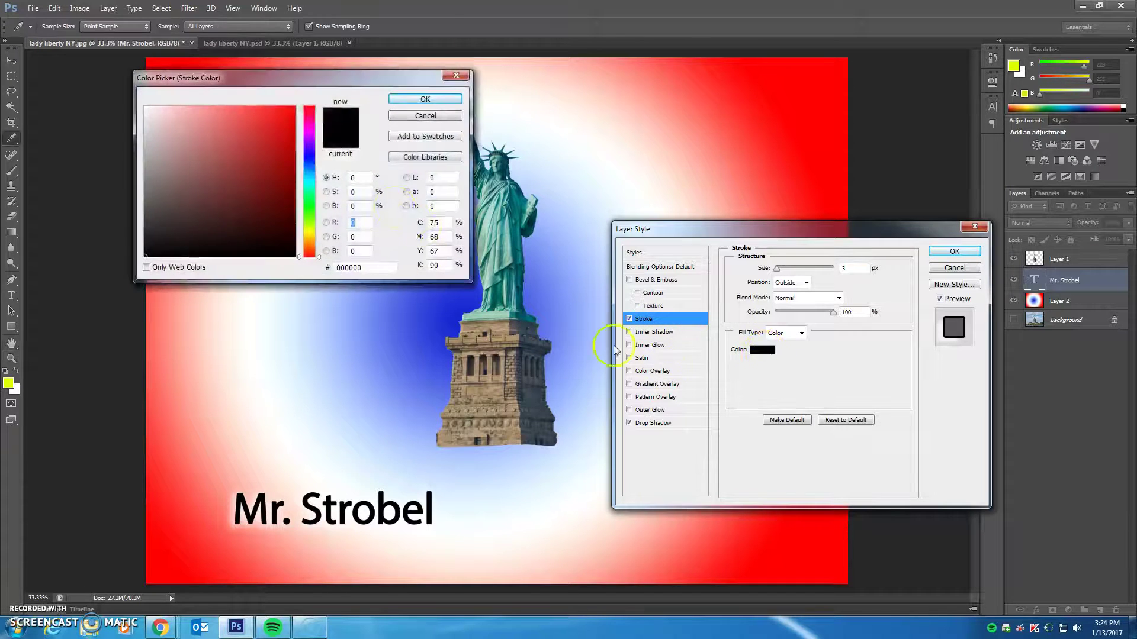
click(308, 165)
click(287, 114)
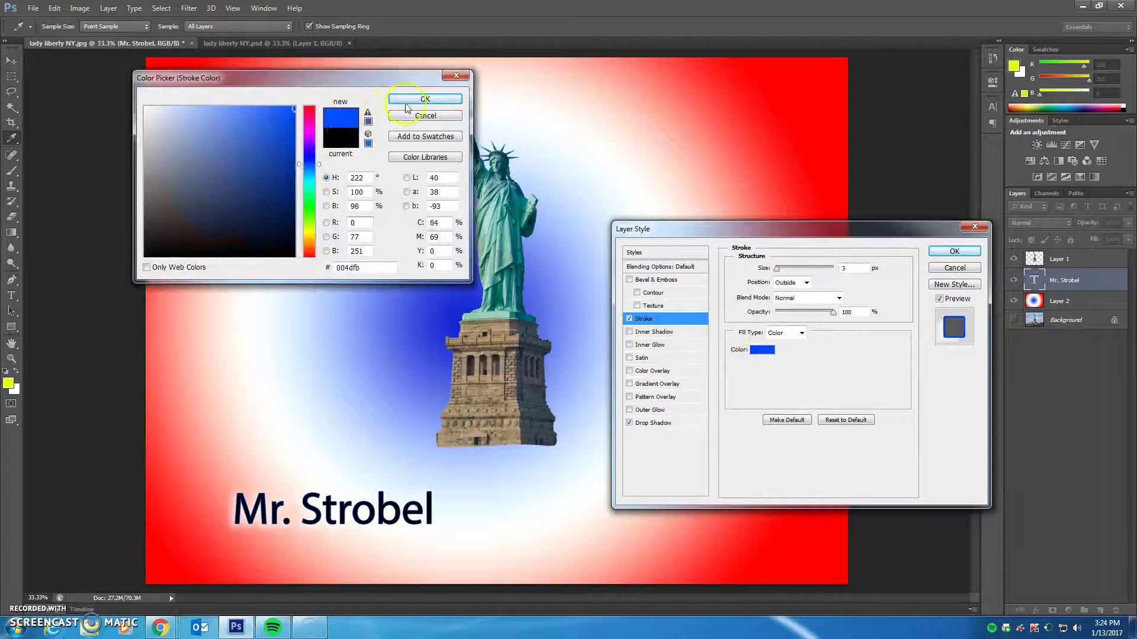
click(425, 99)
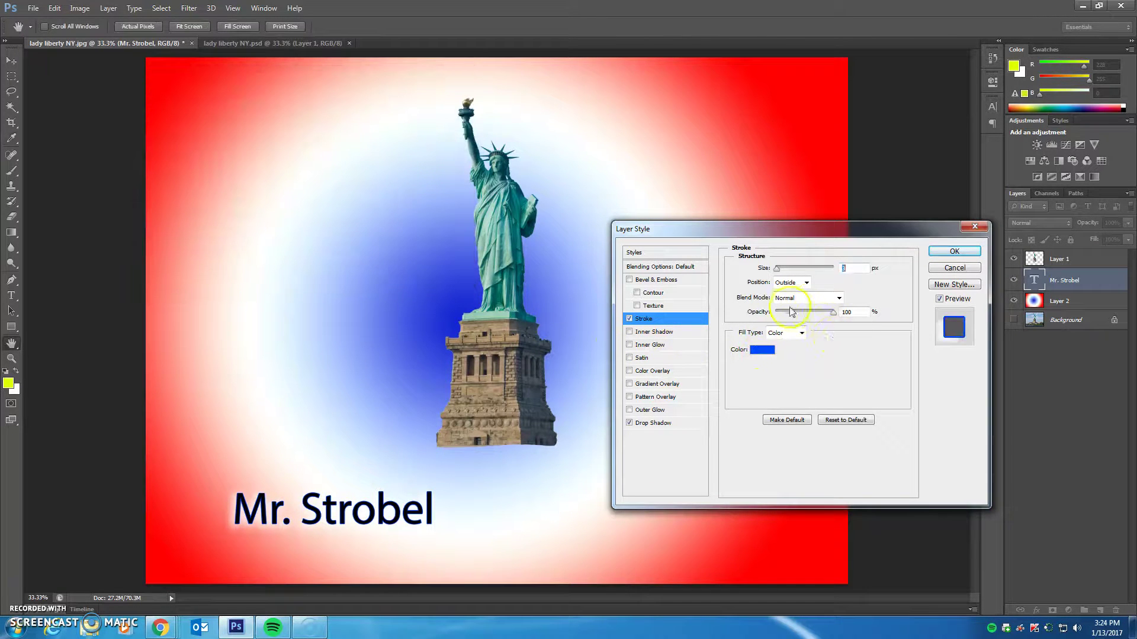
drag(776, 269, 782, 275)
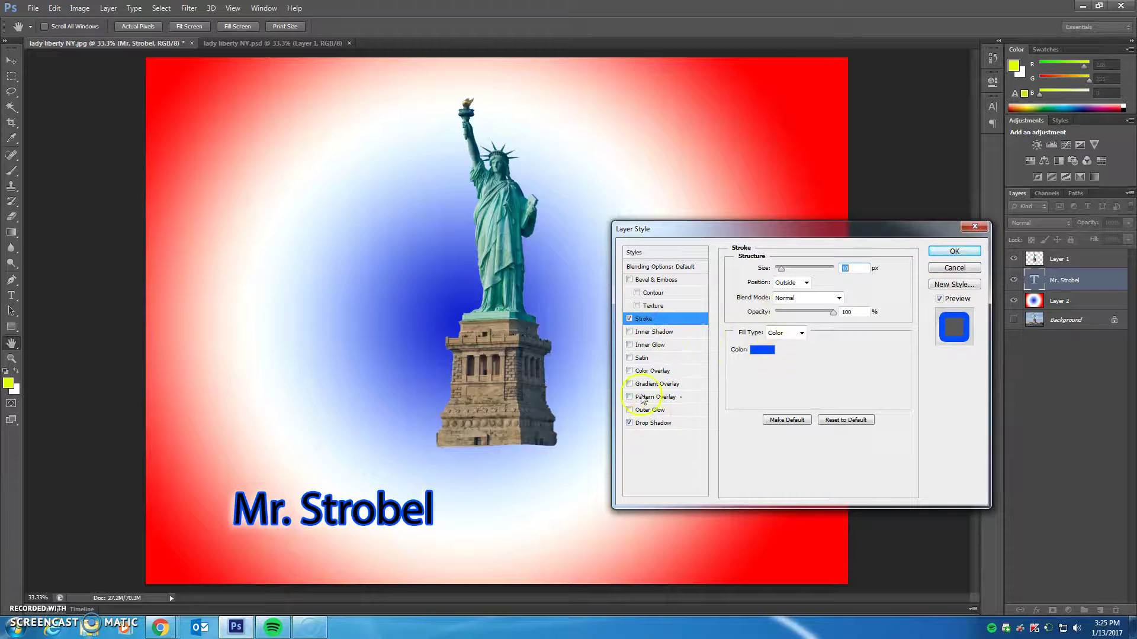
- Set the text's drop shadow to distance 43 px, spread 41%, size 100 px and red (ff0000), and apply the layer style
click(648, 423)
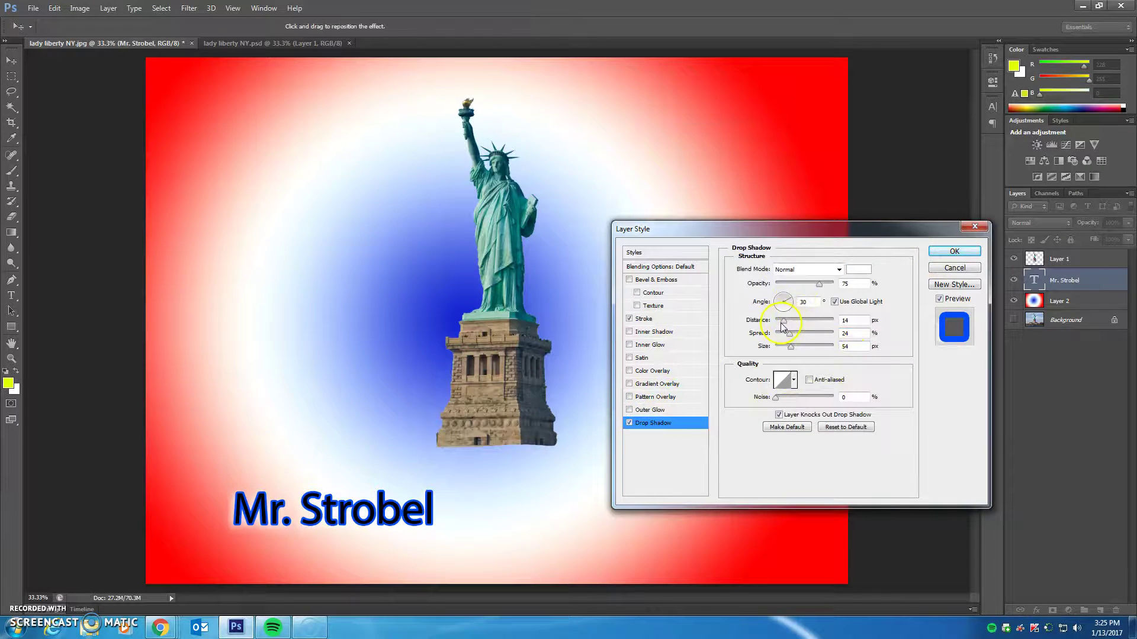
drag(799, 351, 797, 323)
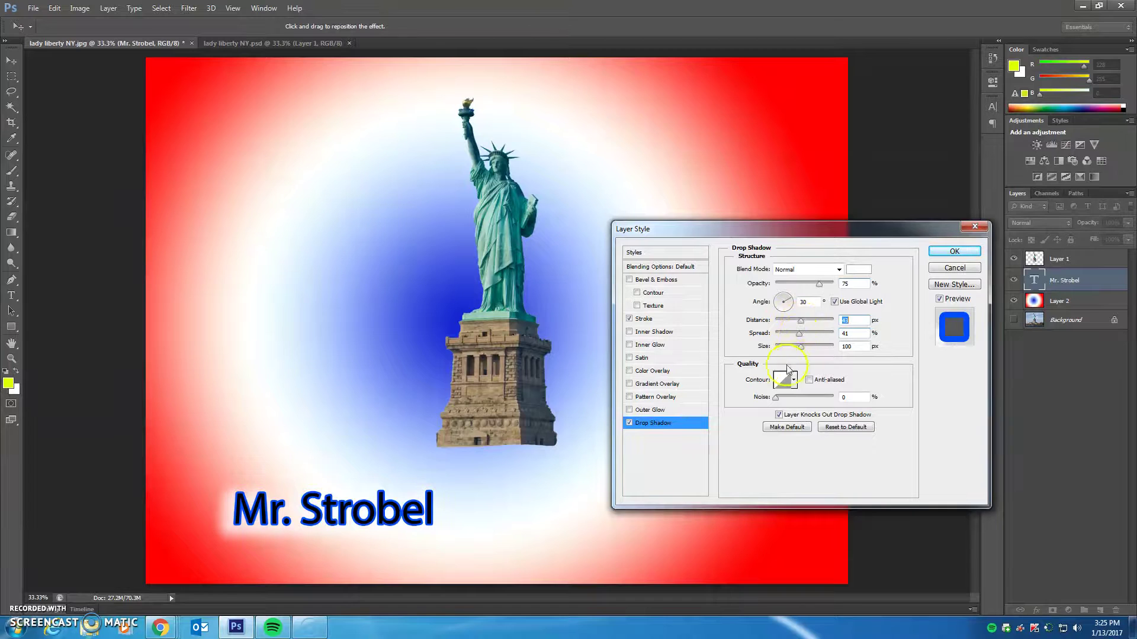
click(858, 270)
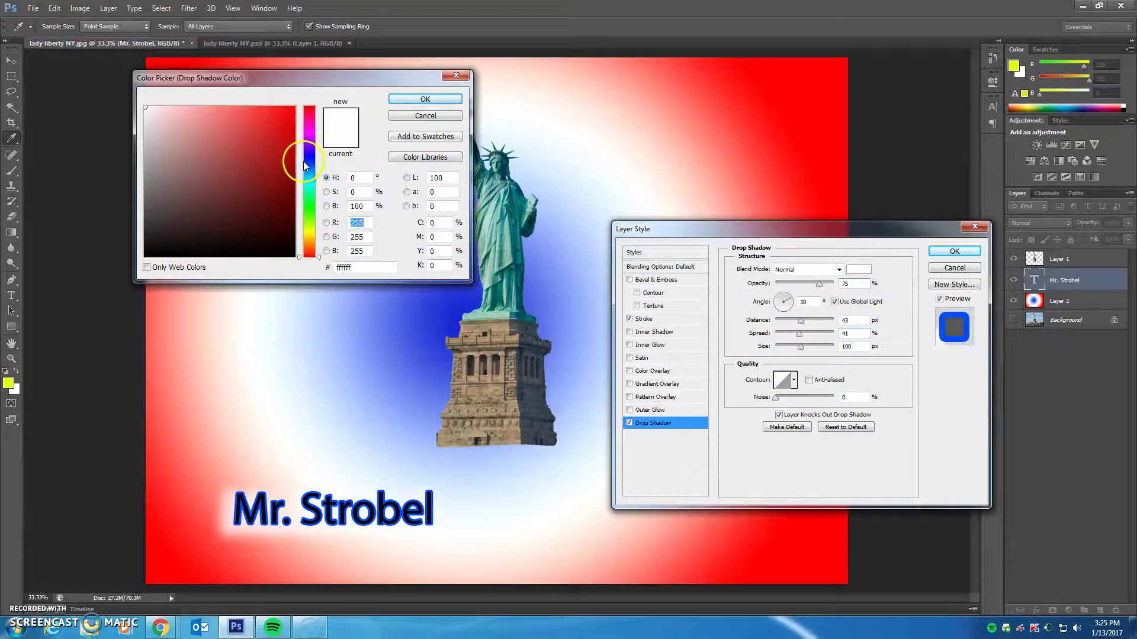
click(295, 107)
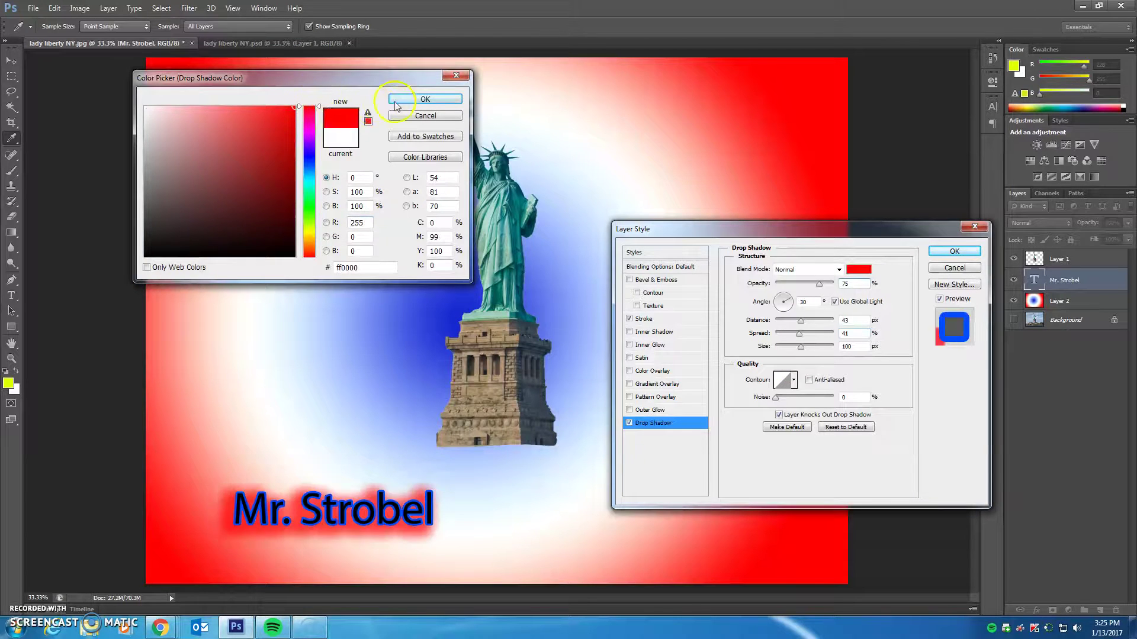
click(425, 99)
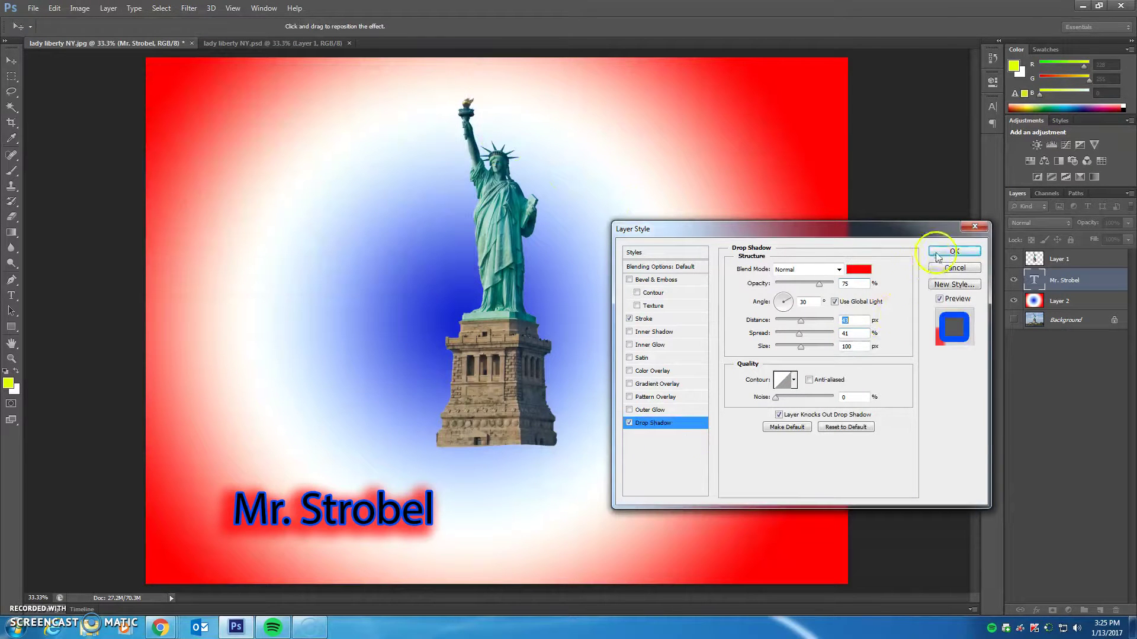
click(942, 251)
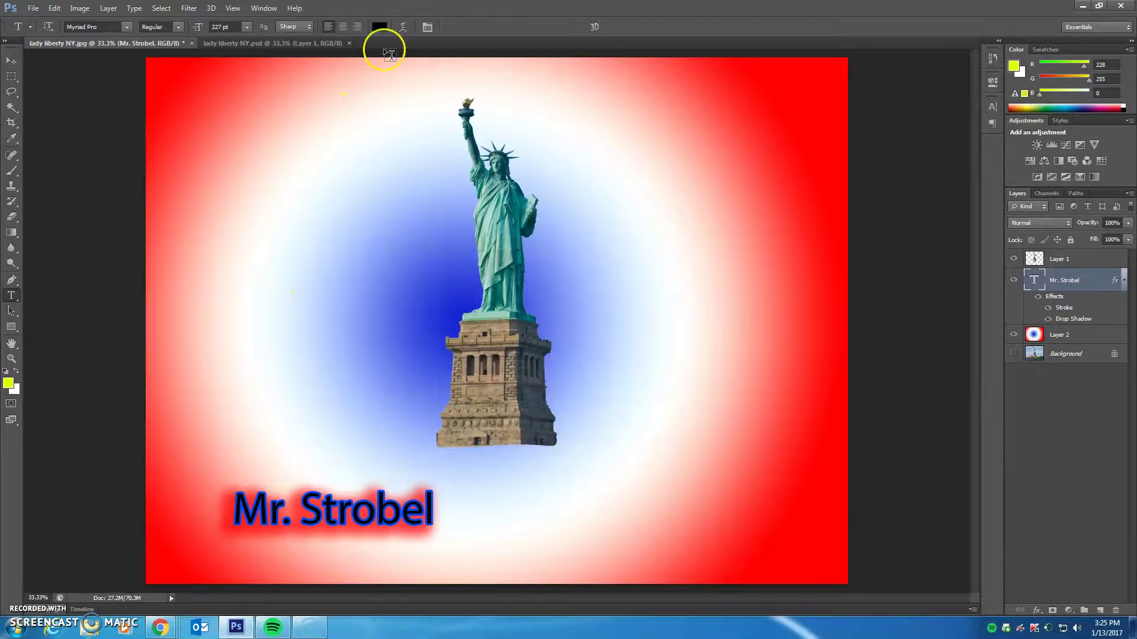
click(36, 11)
click(36, 10)
click(36, 11)
click(36, 11)
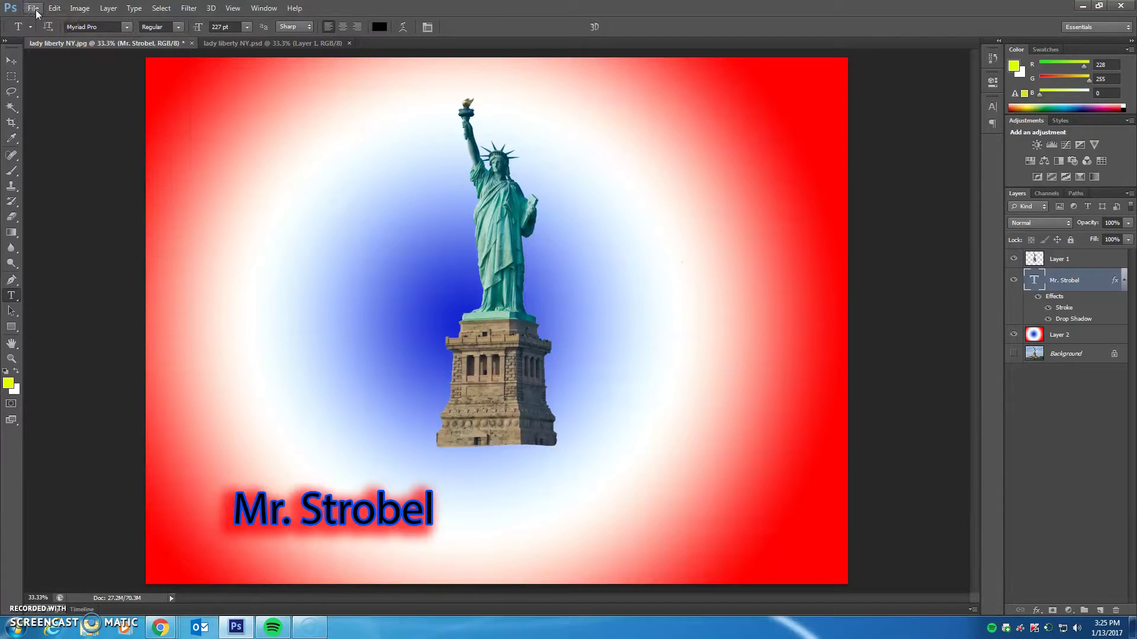